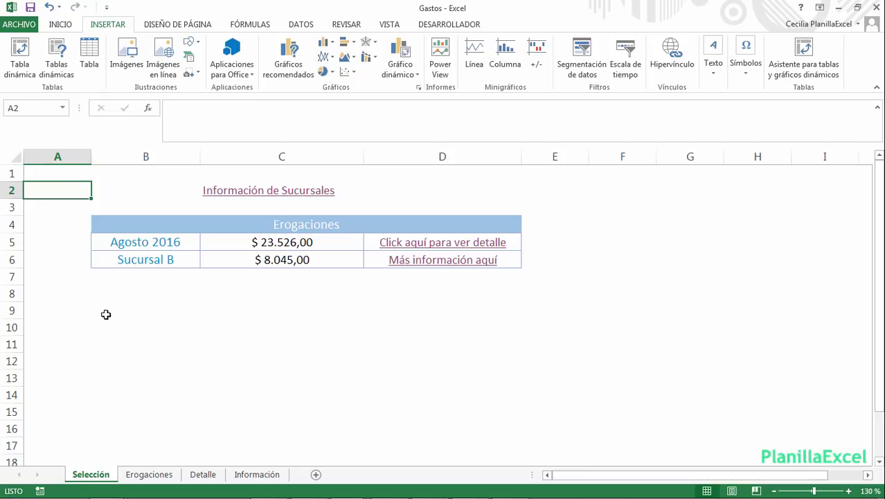
- Choose Julio 2016 as the month in B5 and test its detail link in D5, ending back on the Selección sheet
{"action": "left_click", "coordinate": [191, 244]}
{"action": "left_click", "coordinate": [205, 245]}
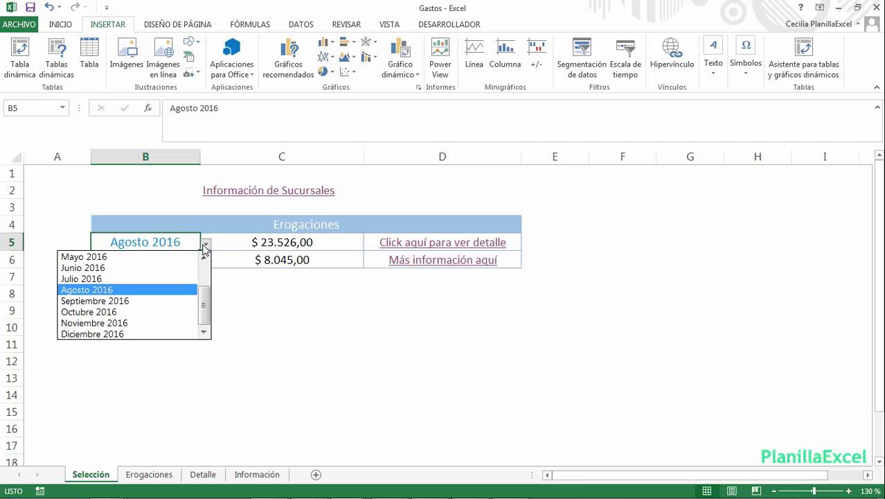
{"action": "left_click", "coordinate": [185, 280]}
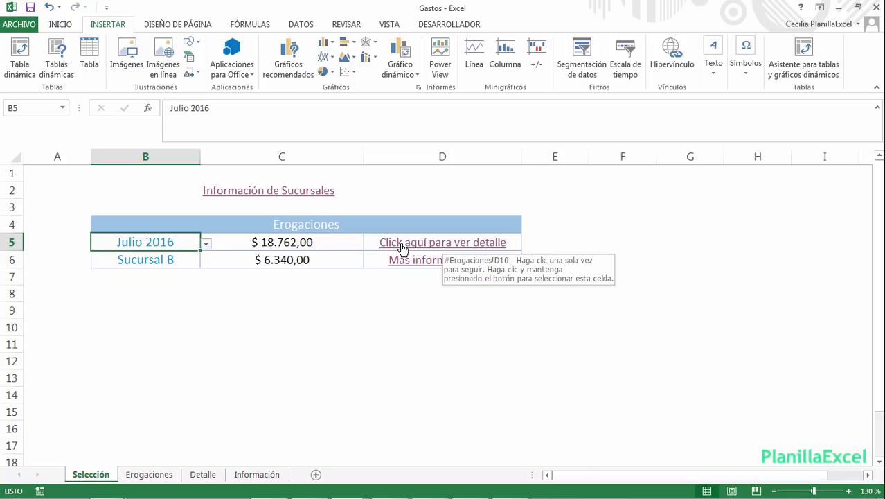
{"action": "left_click", "coordinate": [402, 247]}
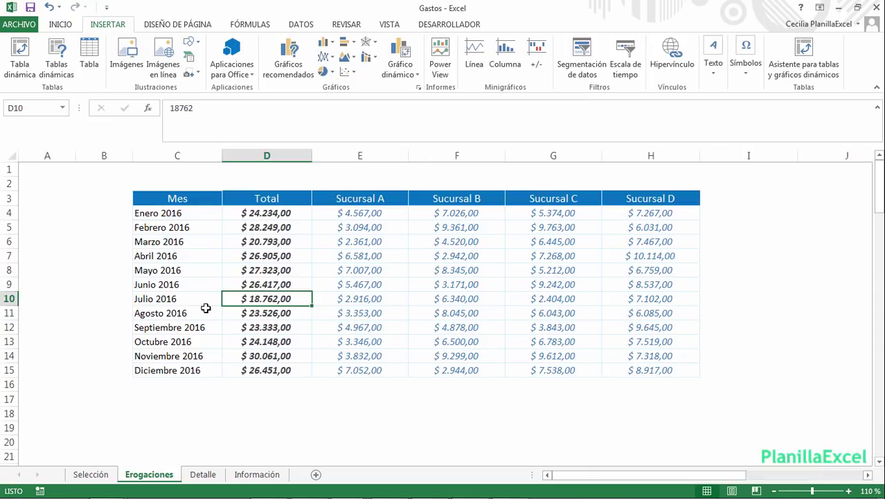
{"action": "left_click", "coordinate": [91, 474]}
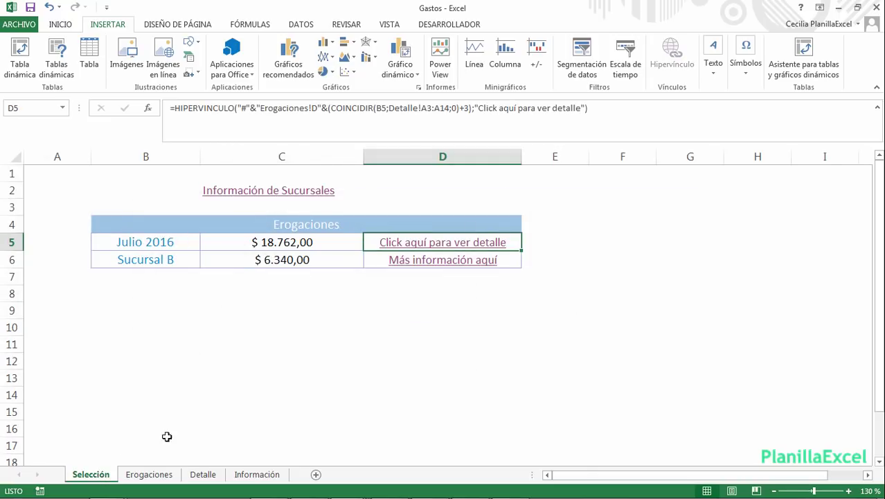
- Choose Sucursal C as the branch in B6 and follow its "Más información aquí" link
{"action": "left_click", "coordinate": [198, 261]}
{"action": "left_click", "coordinate": [206, 262]}
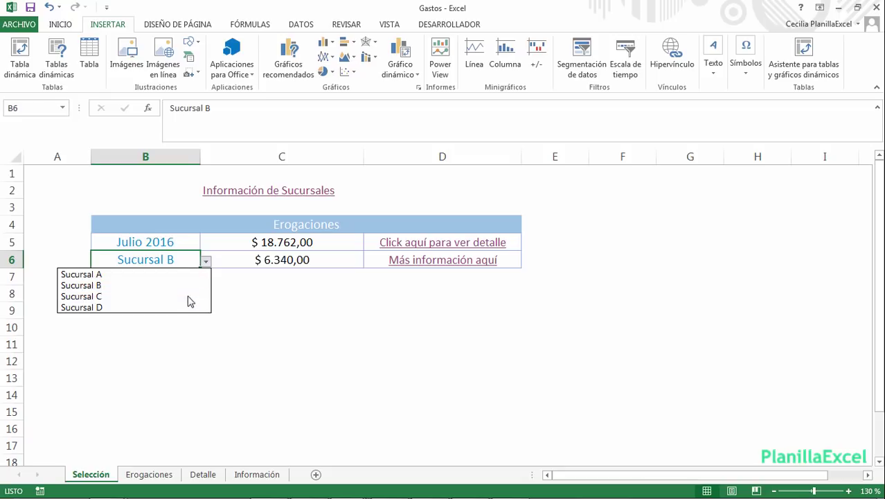
{"action": "left_click", "coordinate": [189, 298]}
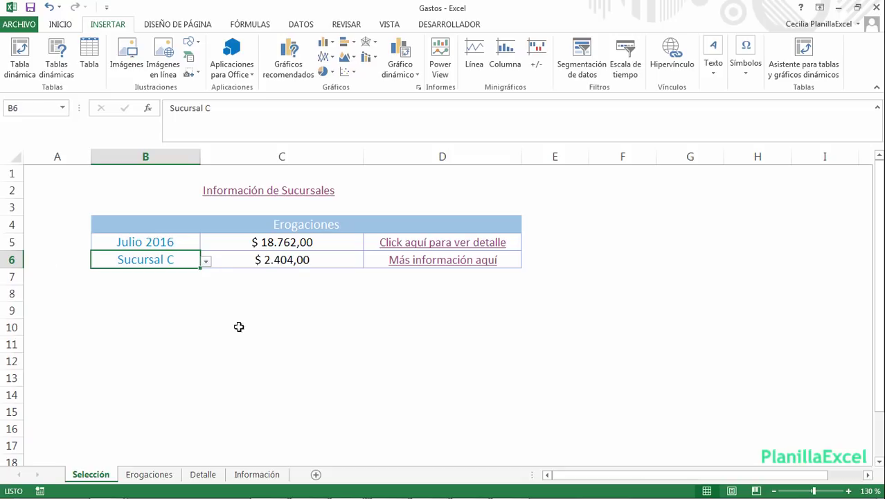
{"action": "left_click", "coordinate": [442, 265]}
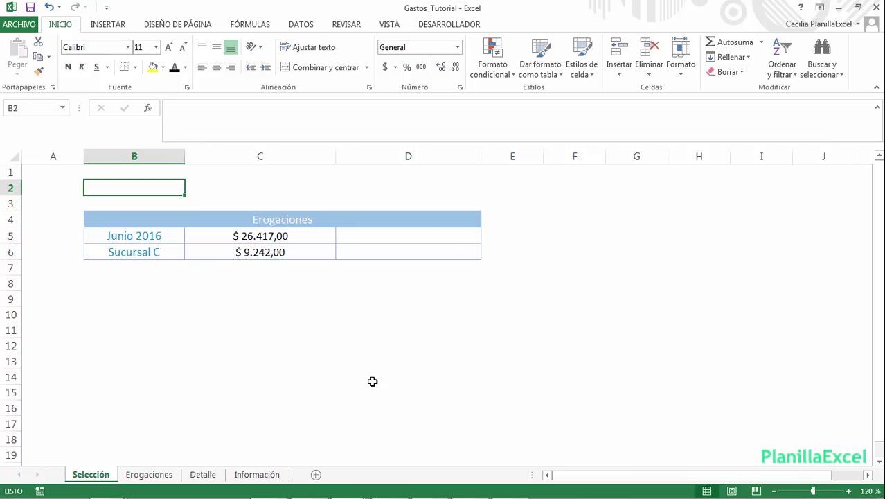
- Examine the branch table on the Información sheet of Gastos_Tutorial and return to the Selección sheet
{"action": "left_click", "coordinate": [276, 475]}
{"action": "left_click", "coordinate": [91, 475]}
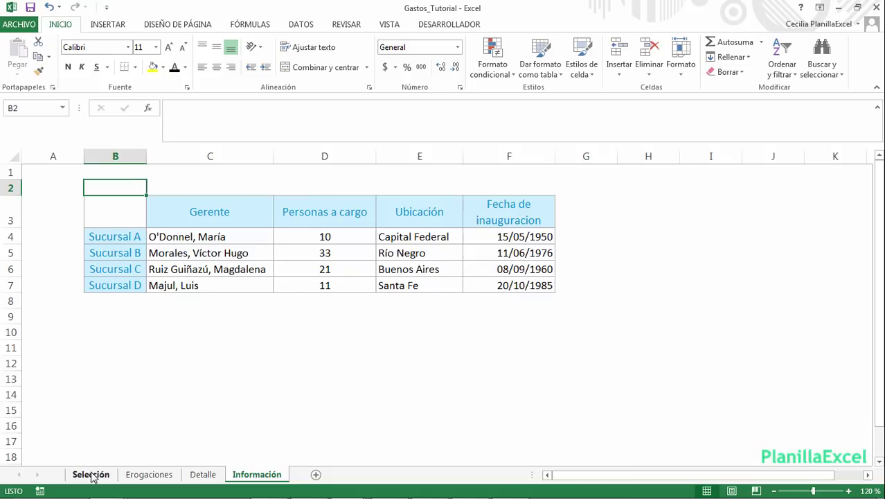
- Check the current workbook's exact file name and extension in the list of recent workbooks
{"action": "type", "text": "=hipervinculo("}
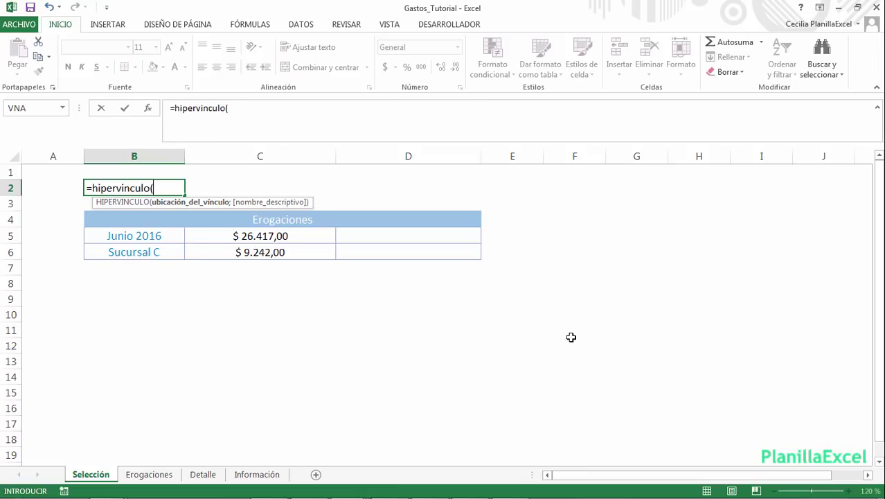
{"action": "key", "text": "Escape"}
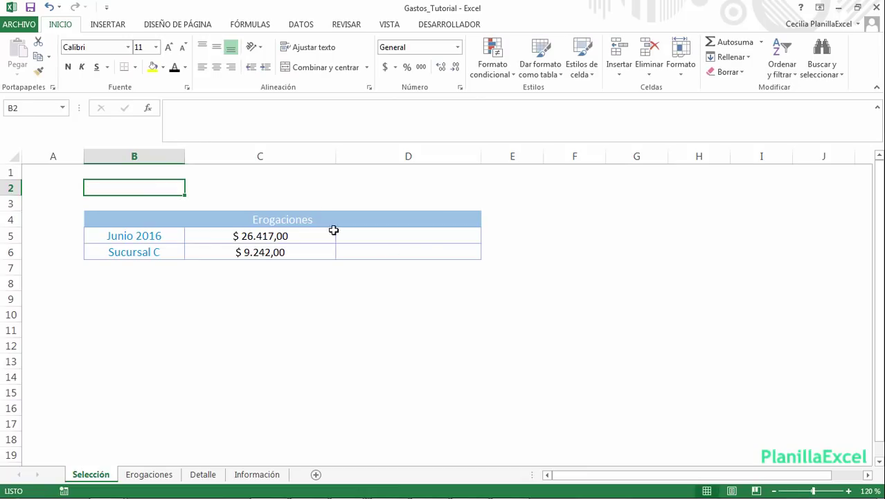
{"action": "left_click", "coordinate": [25, 27]}
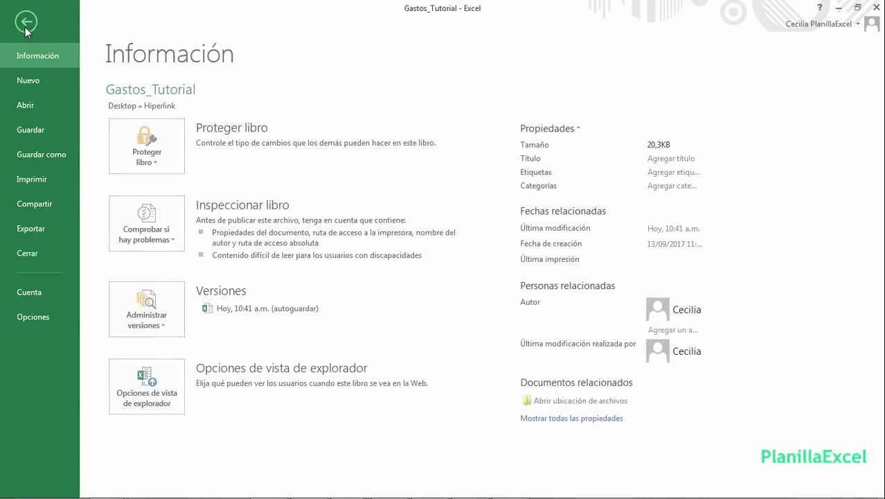
{"action": "left_click", "coordinate": [18, 108]}
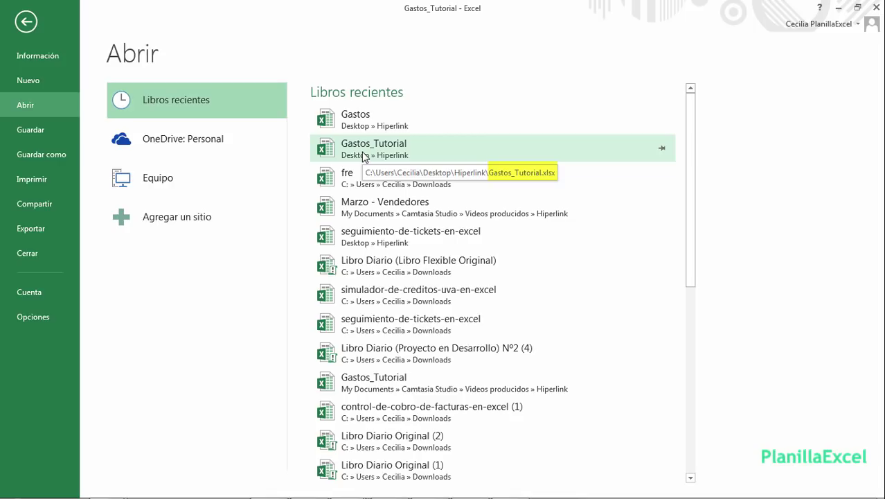
{"action": "left_click", "coordinate": [32, 26]}
- Start a HIPERVINCULO formula in B2 of Selección with the workbook reference "[Gastos_Tutorial.xlsx]" as the link location
{"action": "type", "text": "=h"}
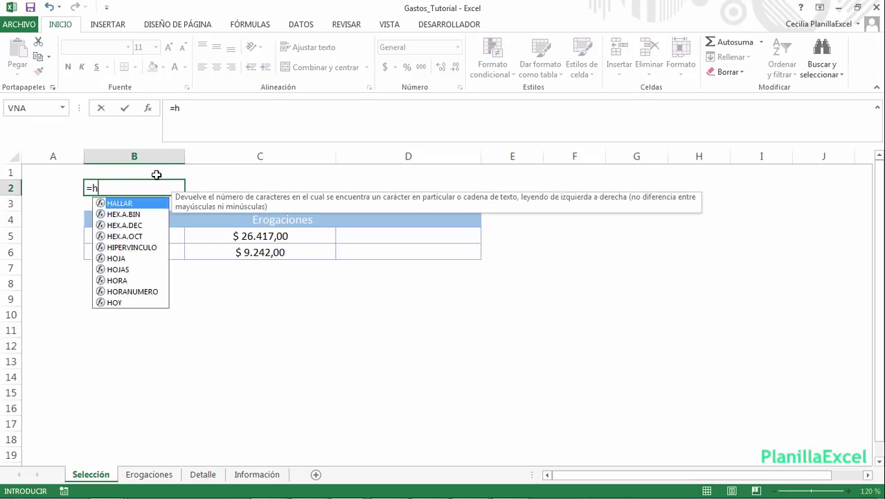
{"action": "type", "text": "ipervinculo"}
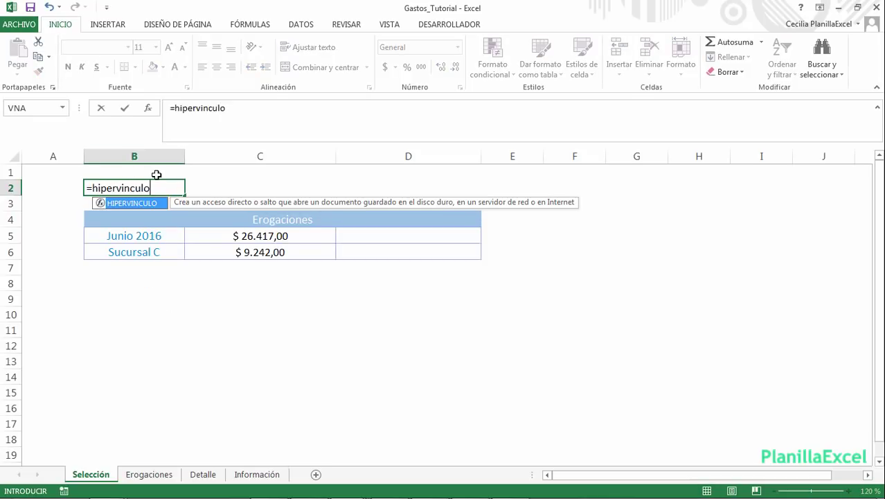
{"action": "type", "text": "(\"["}
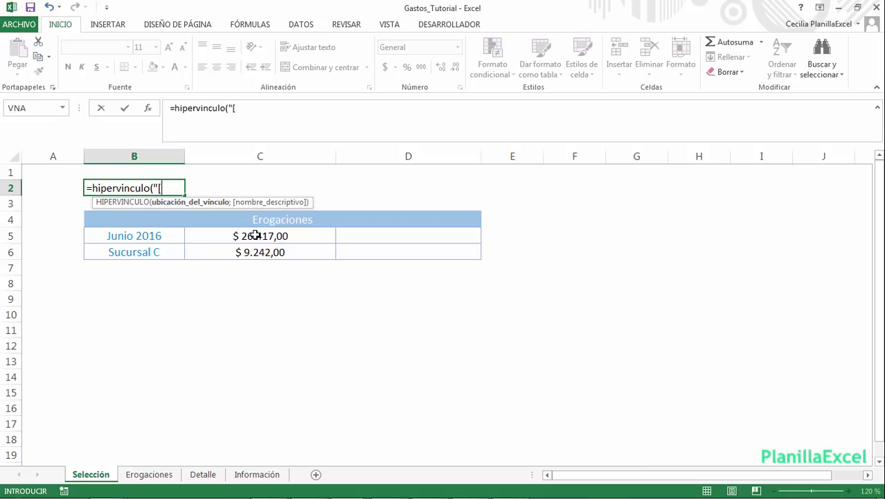
{"action": "type", "text": "G"}
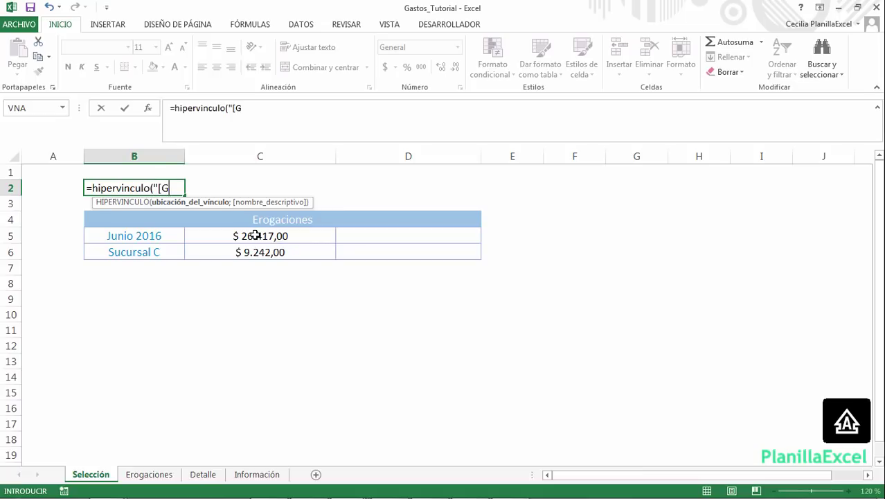
{"action": "type", "text": "astos_Tutorial"}
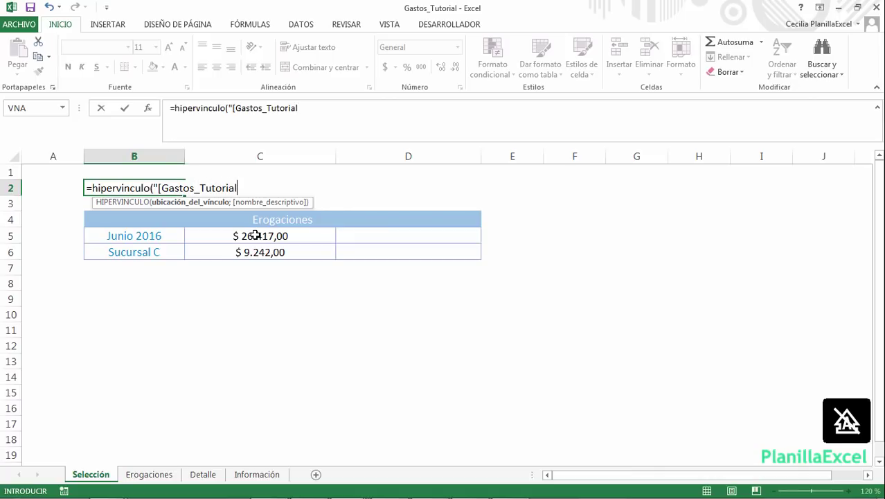
{"action": "type", "text": ".x"}
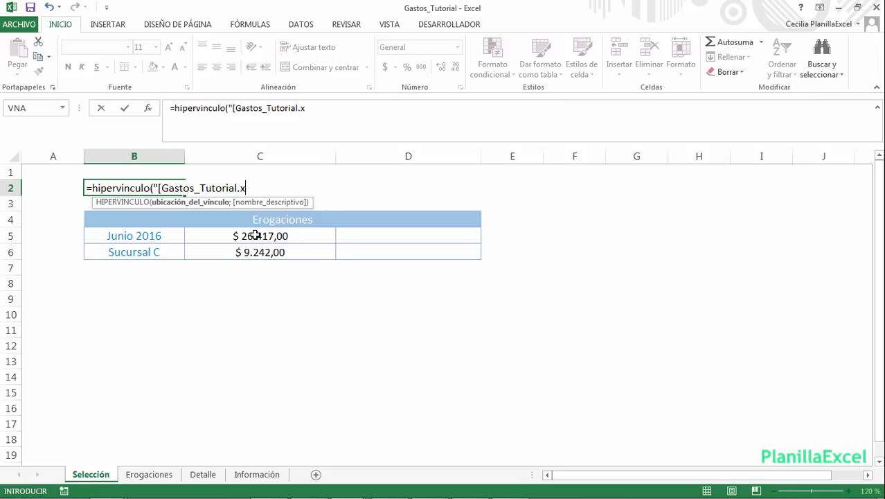
{"action": "type", "text": "lsx]\""}
- Append the target cell B2 of the Información sheet to the link location using &, with an opening quotation mark before the reference
{"action": "left_click", "coordinate": [347, 108]}
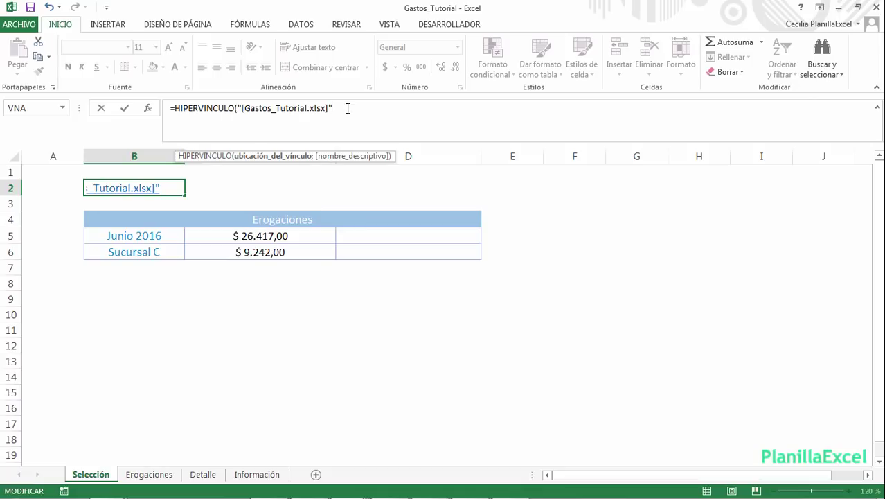
{"action": "type", "text": "&"}
{"action": "left_click", "coordinate": [265, 475]}
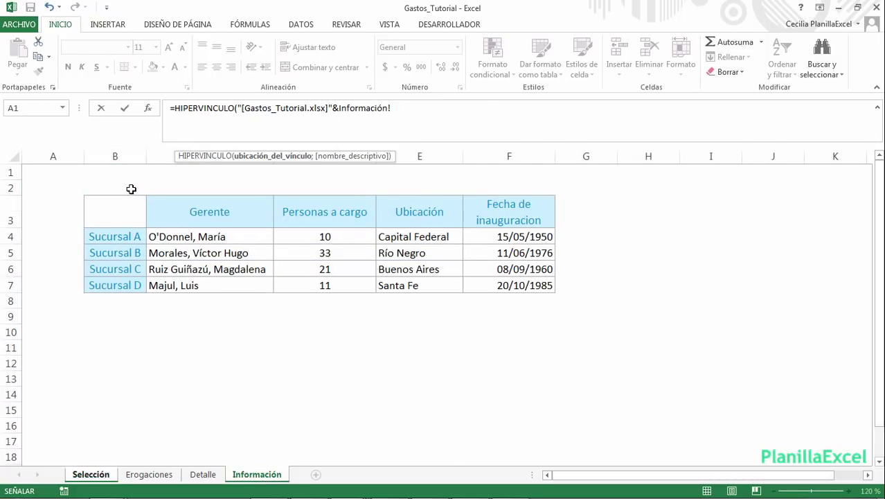
{"action": "left_click", "coordinate": [130, 189]}
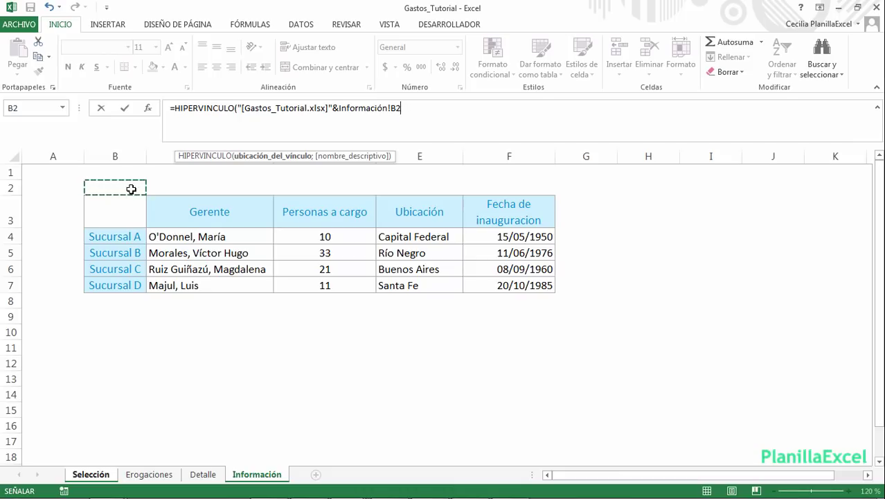
{"action": "left_click", "coordinate": [340, 107]}
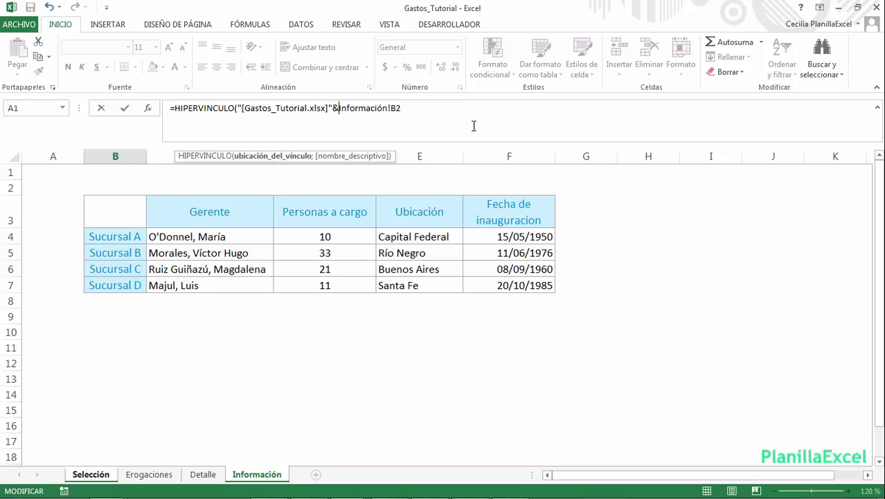
{"action": "type", "text": "\"Información!B2"}
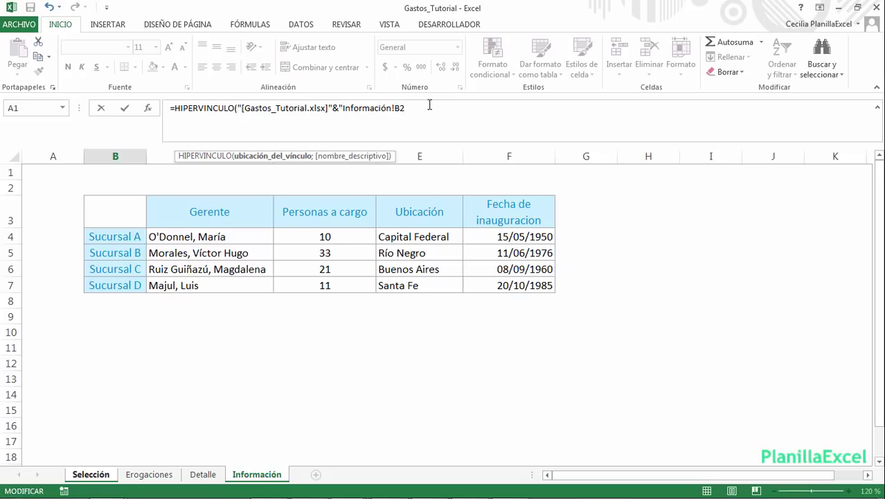
- Close the quoted target and complete the B2 formula with the descriptive name "Información de Sucursales"
{"action": "type", "text": "\";"}
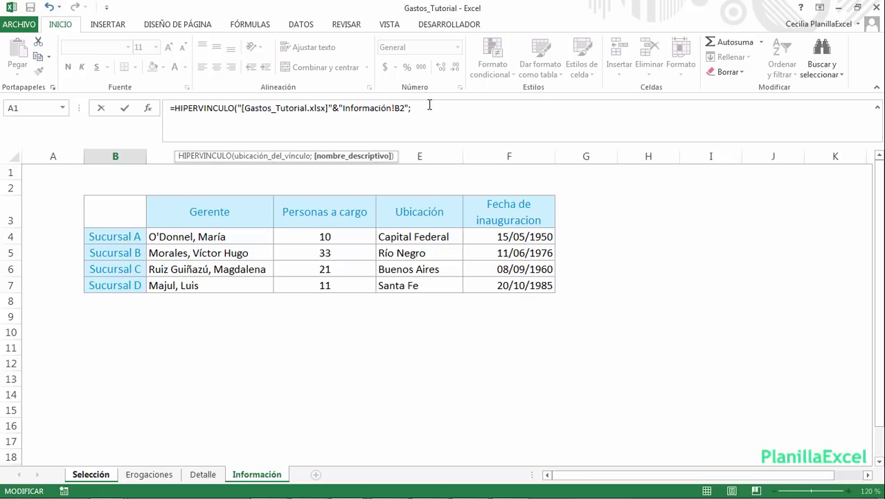
{"action": "type", "text": "\""}
{"action": "type", "text": "Información de "}
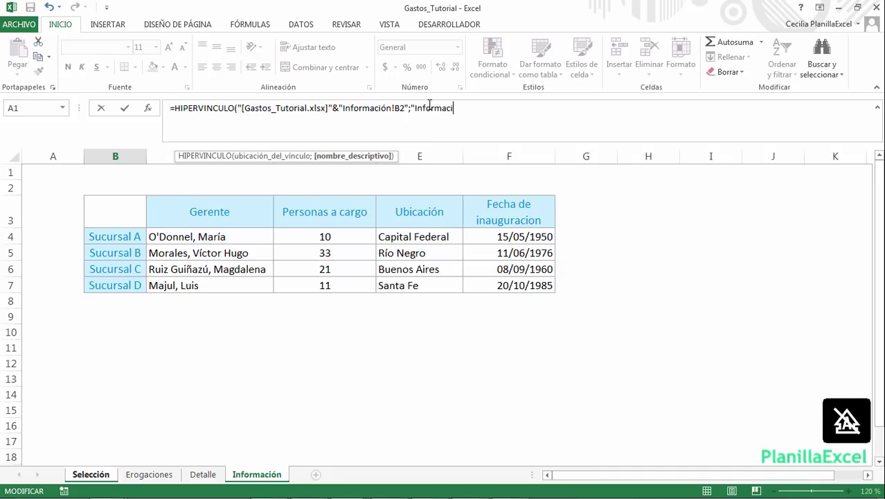
{"action": "type", "text": "Sucursales\")"}
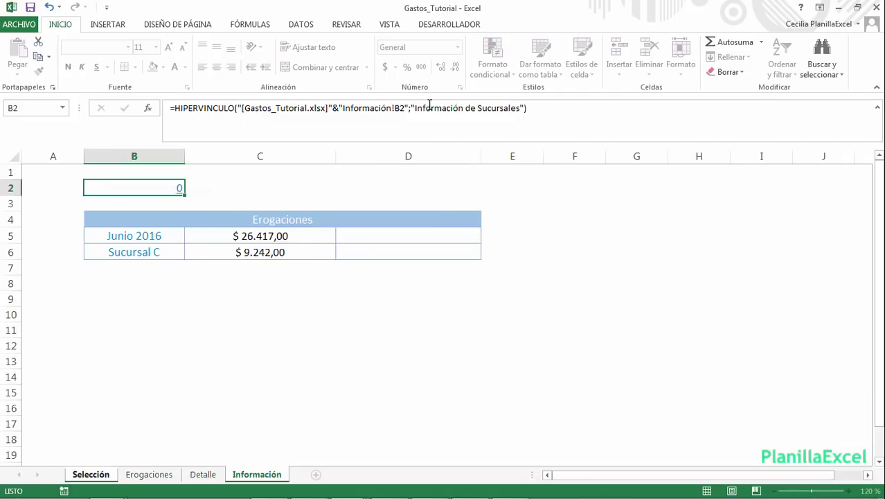
{"action": "key", "text": "Return"}
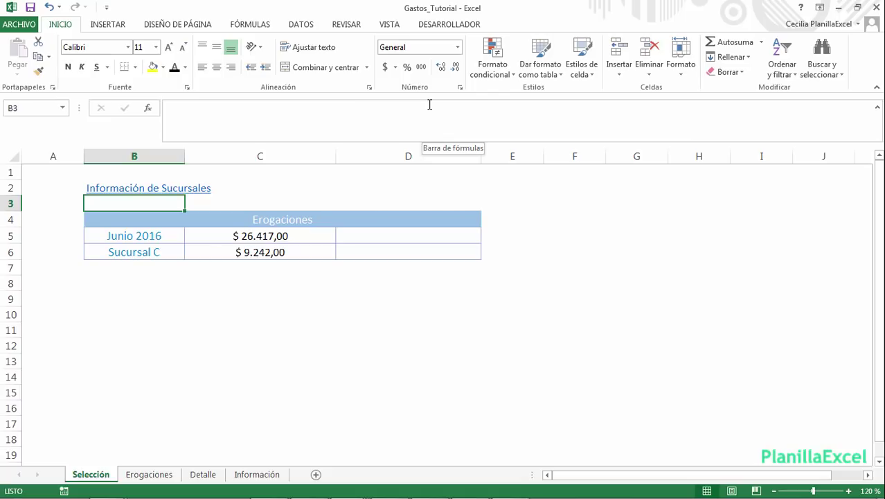
- Test the "Información de Sucursales" link, and back on Selección inspect the month in B5 and the lookup formula in C5
{"action": "left_click", "coordinate": [144, 194]}
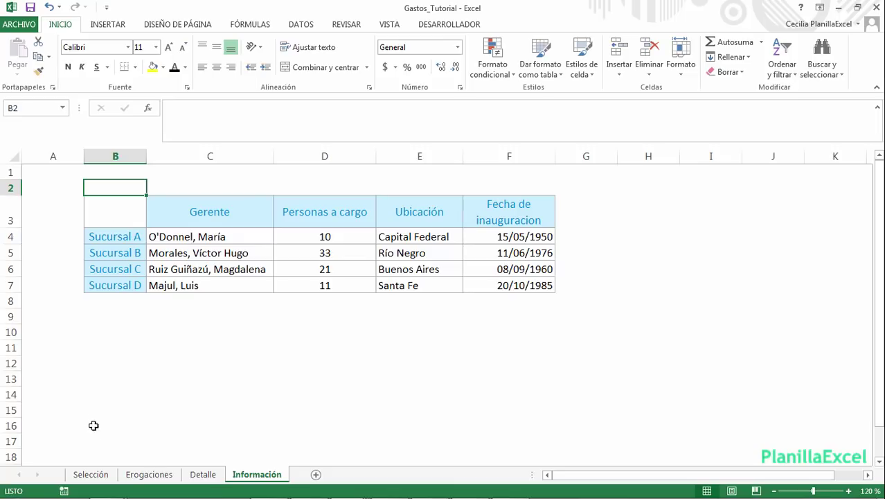
{"action": "left_click", "coordinate": [90, 474]}
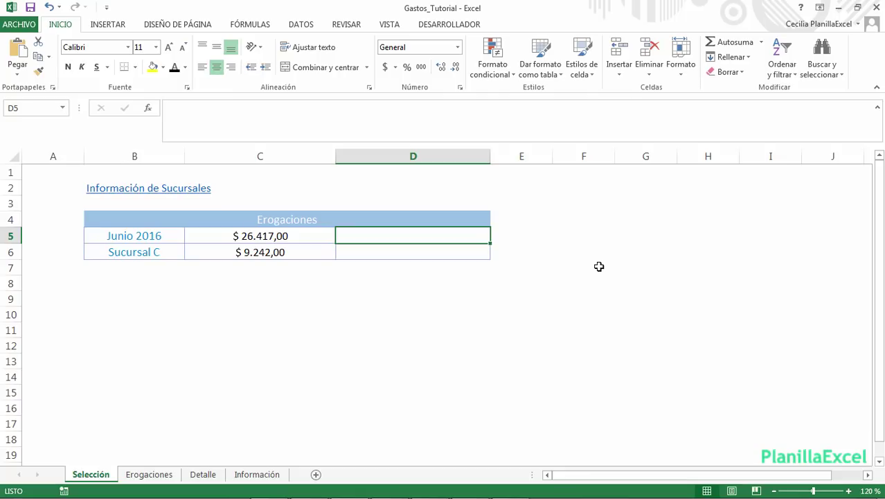
{"action": "left_click", "coordinate": [179, 236]}
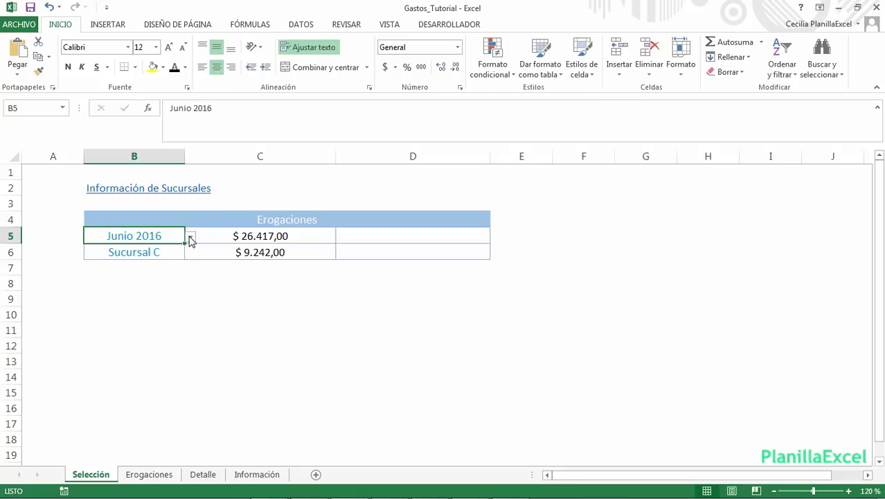
{"action": "left_click", "coordinate": [313, 238]}
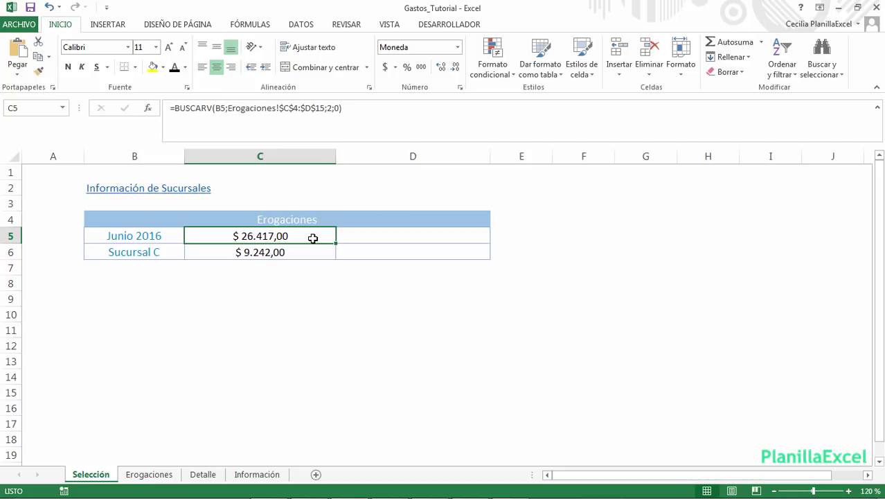
- Start a HIPERVINCULO formula in D5 of Selección, with "#" followed by & as the beginning of the link location
{"action": "key", "text": "Right"}
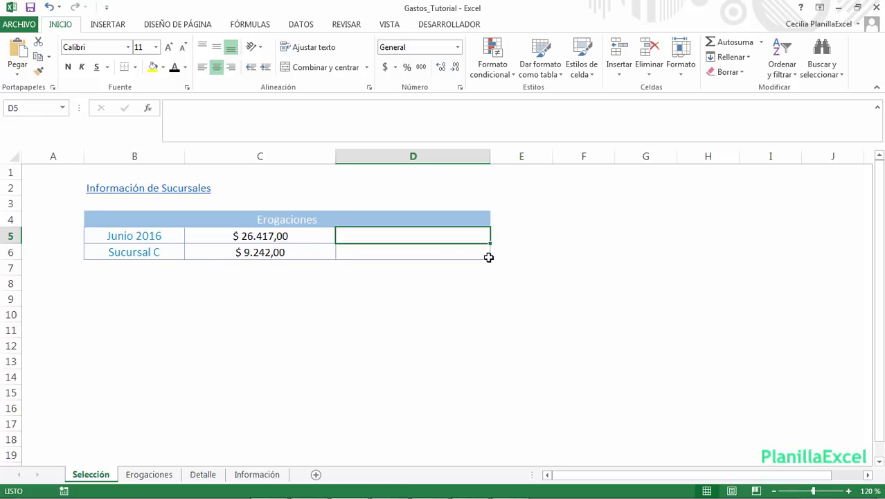
{"action": "type", "text": "=hipervinculo("}
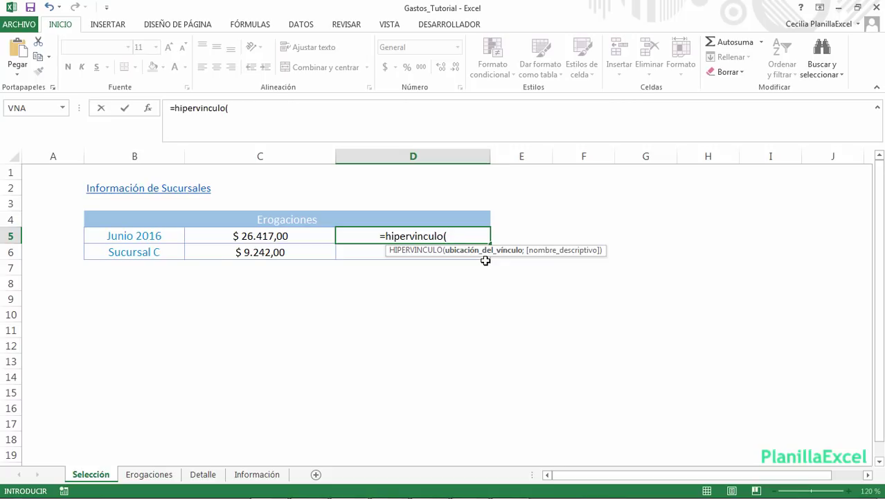
{"action": "type", "text": "\""}
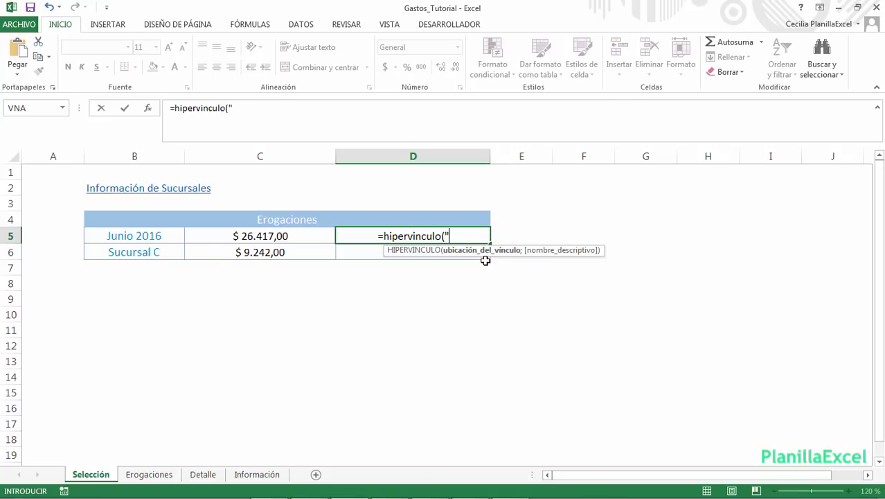
{"action": "type", "text": "#\""}
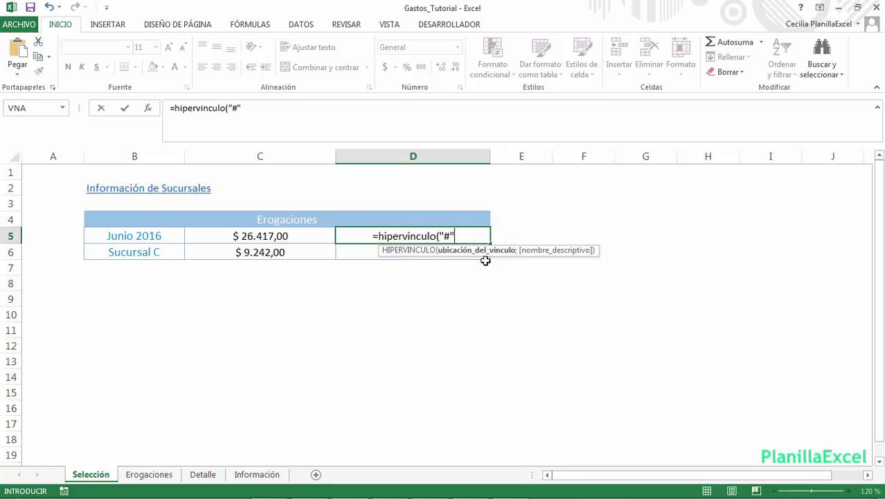
{"action": "type", "text": "&"}
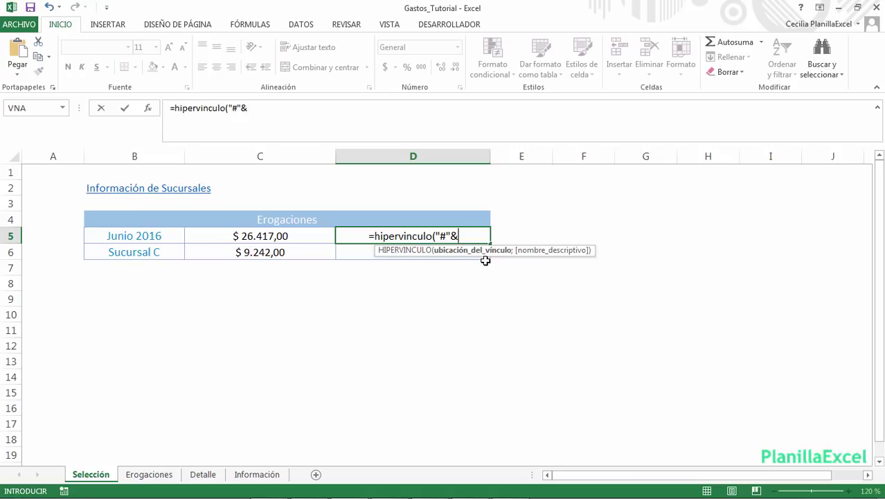
- Add the quoted sheet and column reference "Erogaciones!D" to the link location in the D5 formula
{"action": "type", "text": "\"Er"}
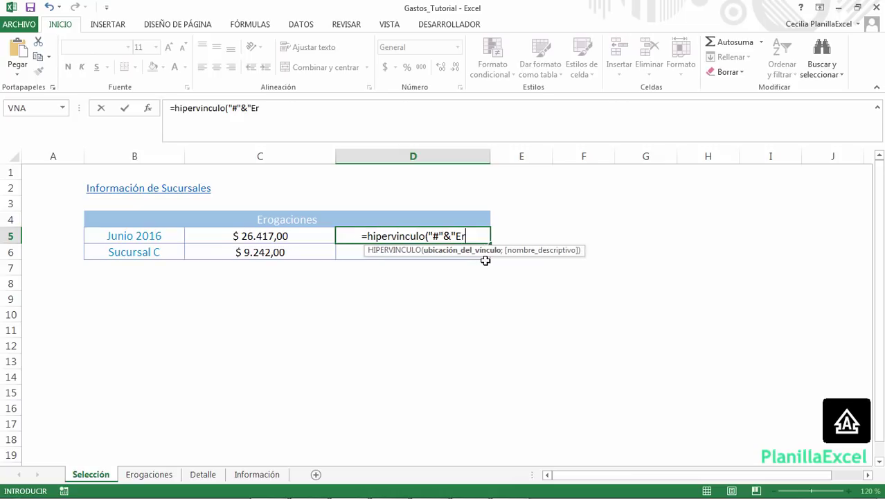
{"action": "type", "text": "ogaciones"}
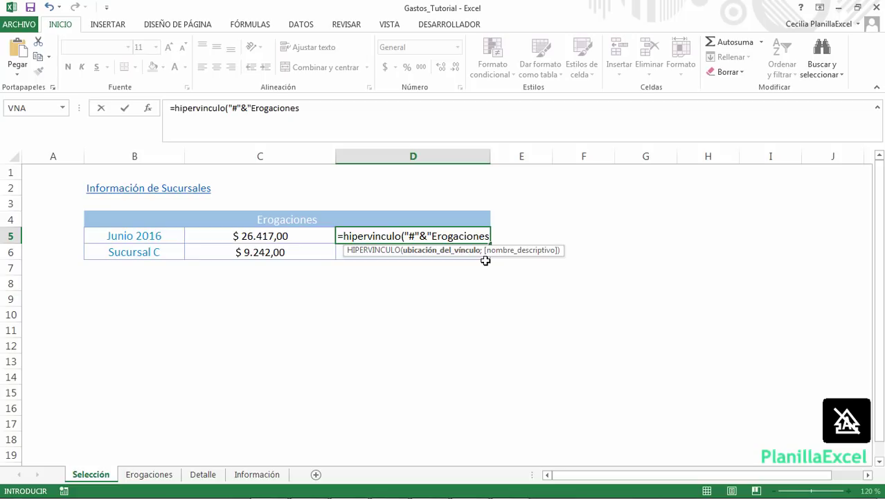
{"action": "type", "text": "!"}
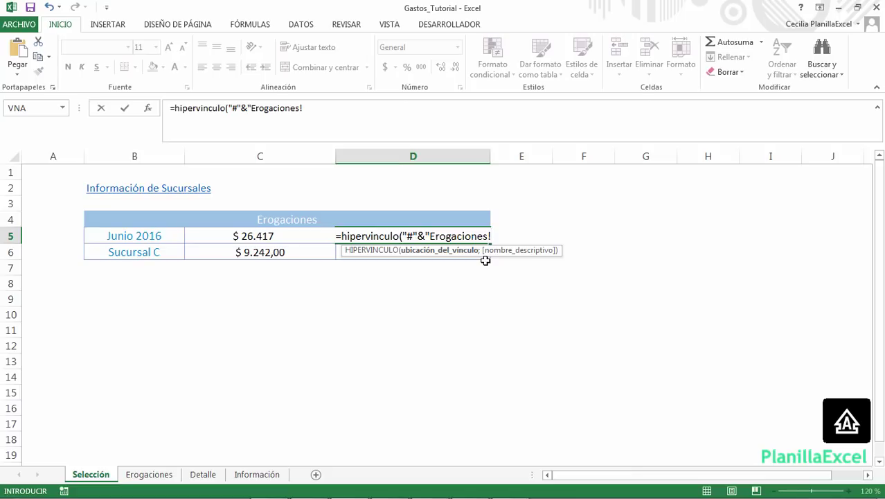
{"action": "type", "text": "D"}
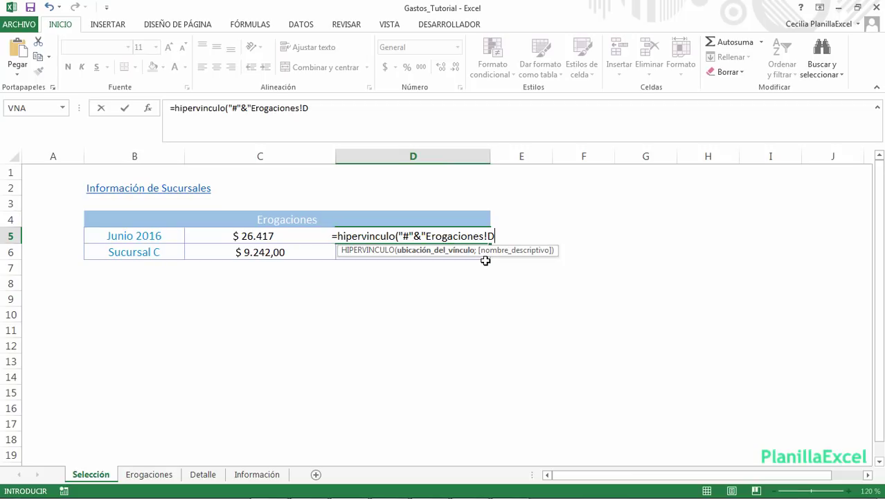
{"action": "type", "text": "\""}
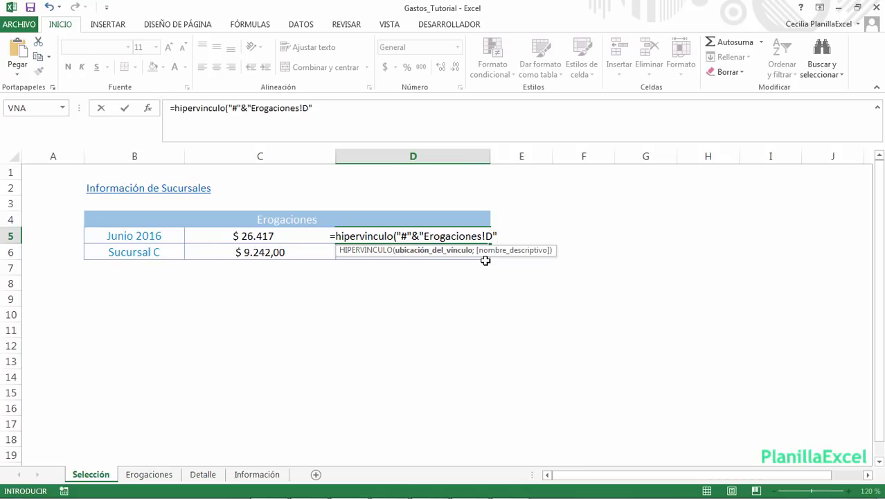
- Append the row number to the link location with &COINCIDIR, looking up B5 in Erogaciones!C4:C15 with match type 0
{"action": "type", "text": "&"}
{"action": "type", "text": "coi"}
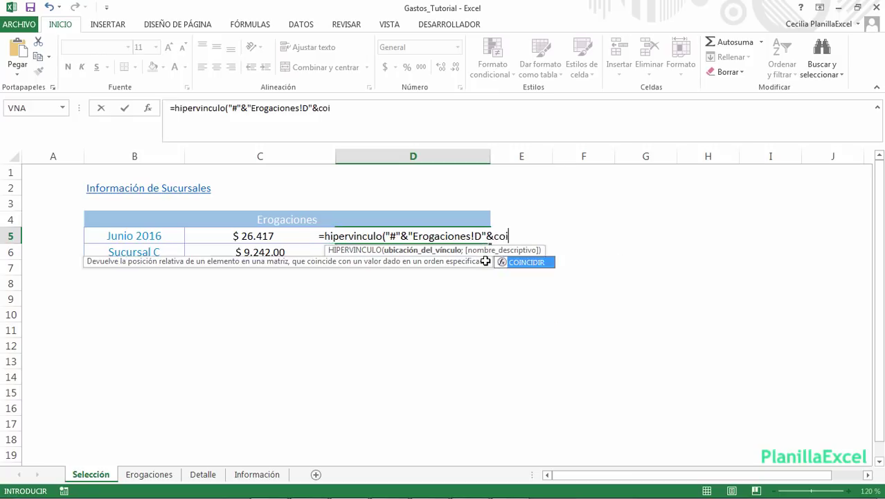
{"action": "type", "text": "ncidir("}
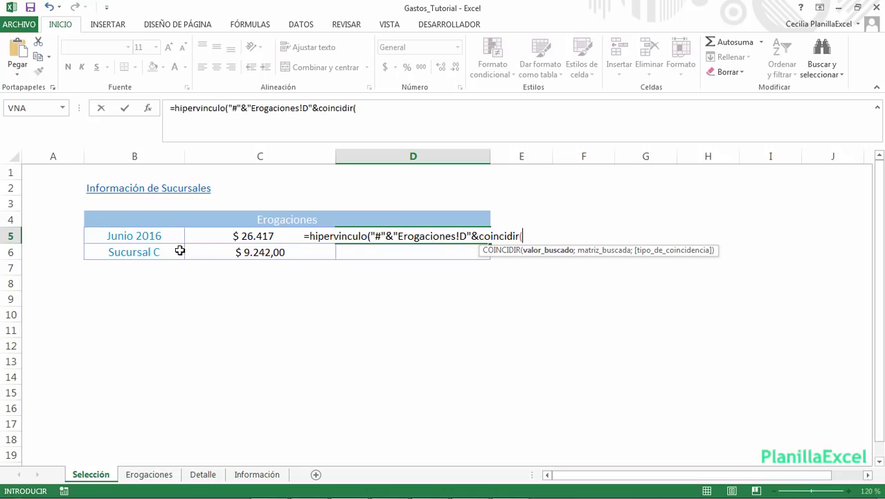
{"action": "left_click", "coordinate": [148, 237]}
{"action": "type", "text": ";"}
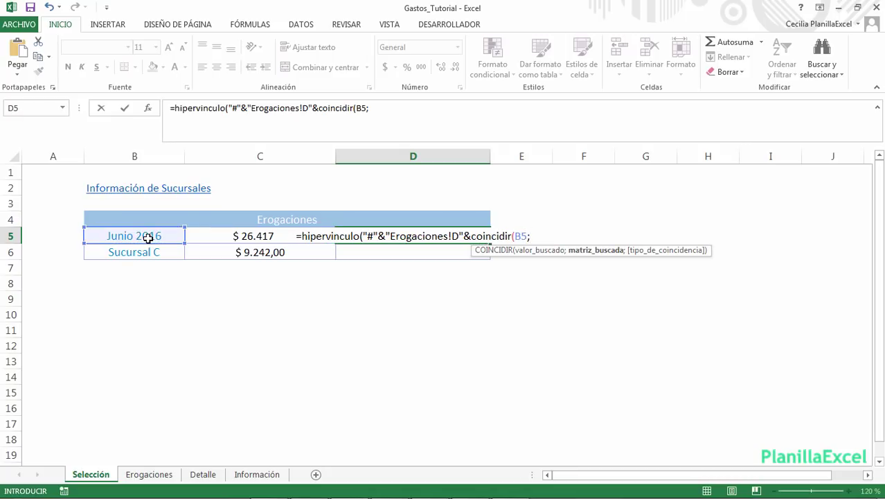
{"action": "left_click", "coordinate": [149, 475]}
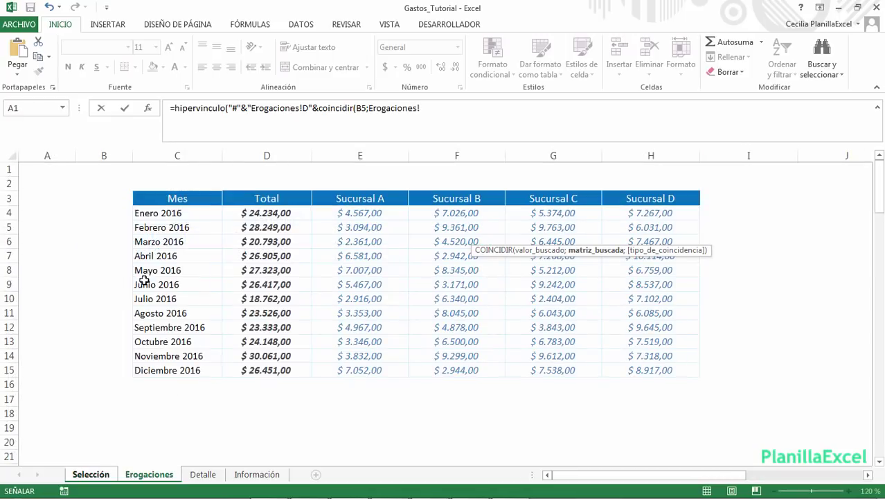
{"action": "left_click_drag", "start_coordinate": [171, 211], "coordinate": [198, 370]}
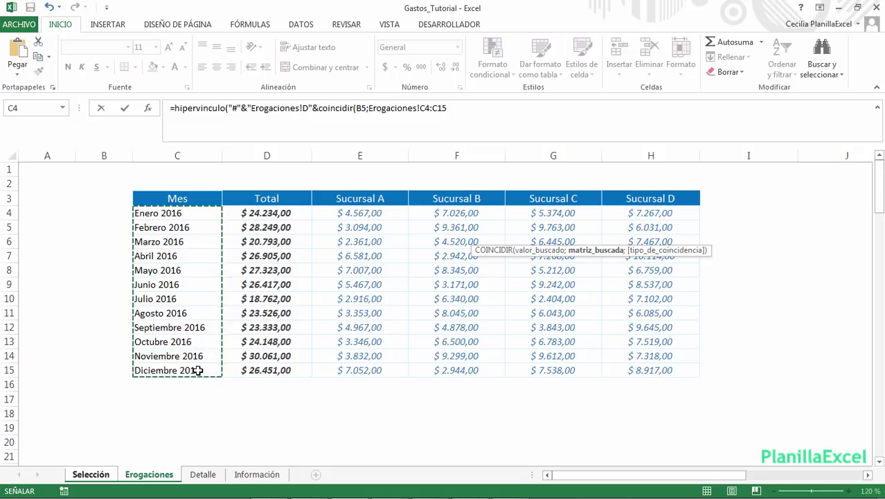
{"action": "type", "text": ";"}
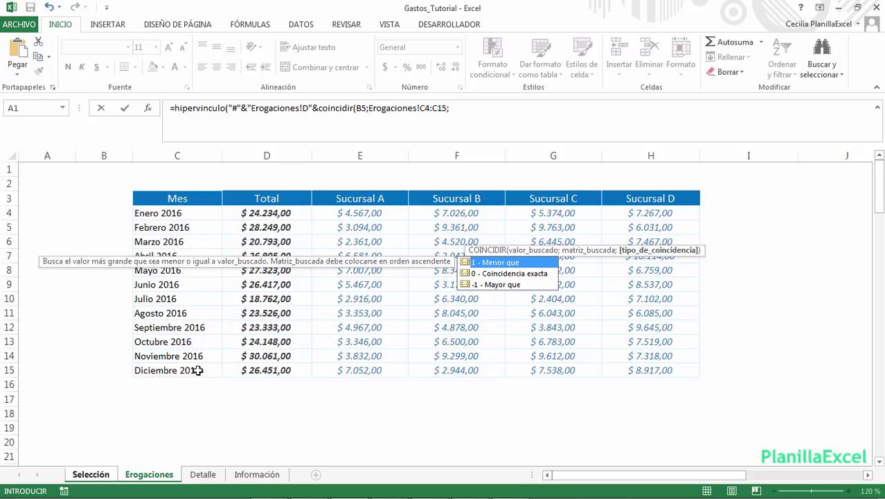
{"action": "type", "text": "0"}
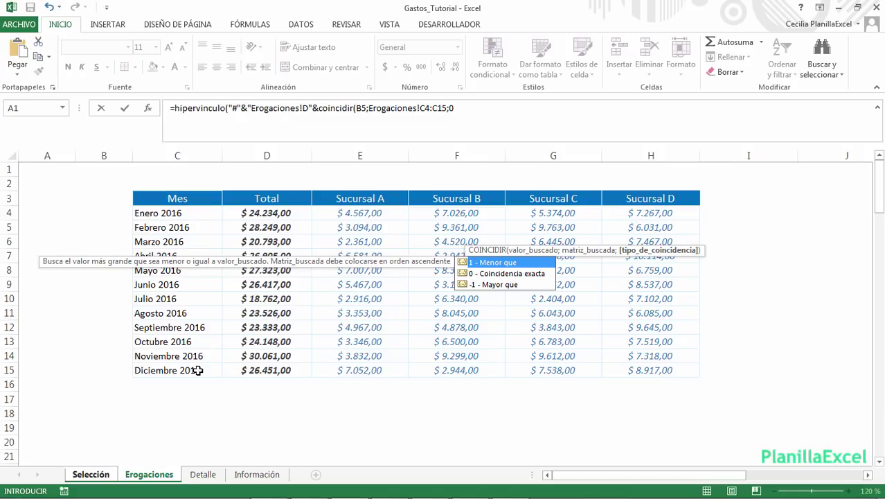
{"action": "type", "text": ")"}
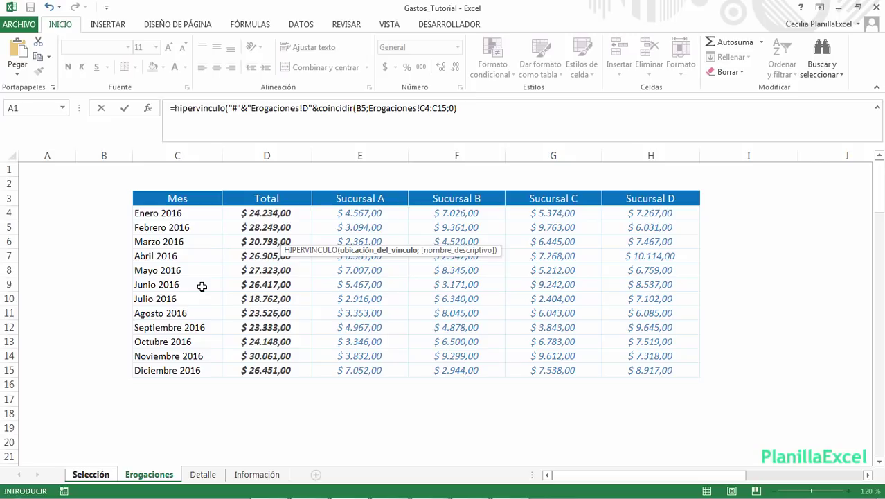
- Complete the D5 formula with the descriptive name "Ver información aquí"
{"action": "type", "text": ";"}
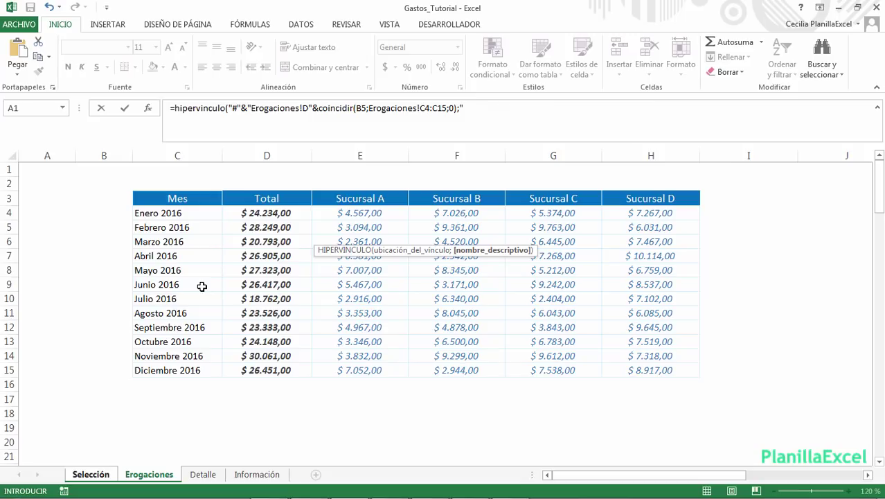
{"action": "type", "text": "\""}
{"action": "type", "text": "Ver i"}
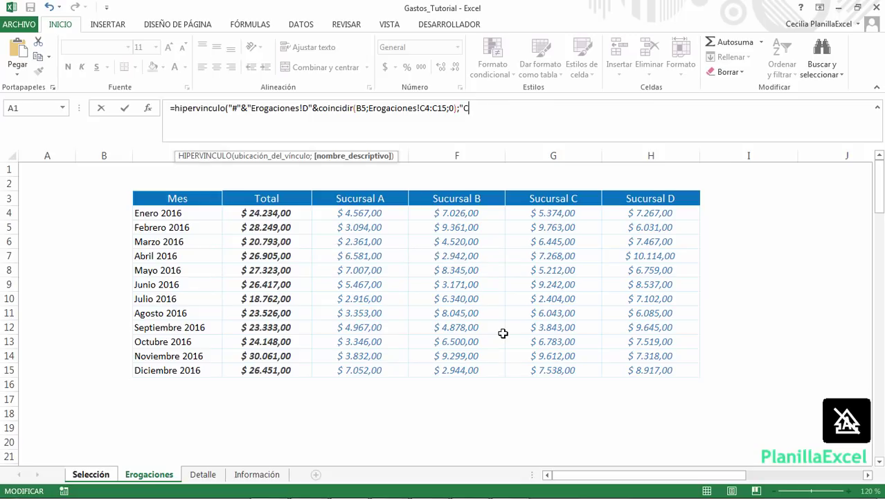
{"action": "type", "text": "nformación aquí\")"}
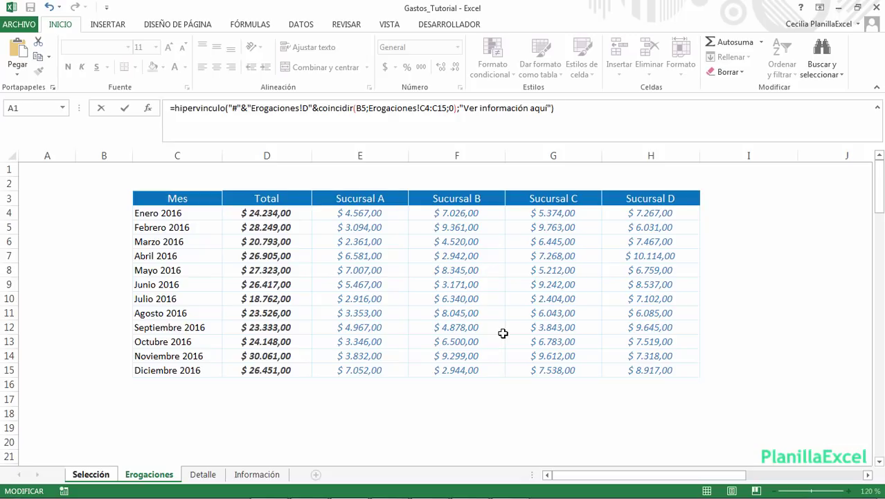
{"action": "key", "text": "Return"}
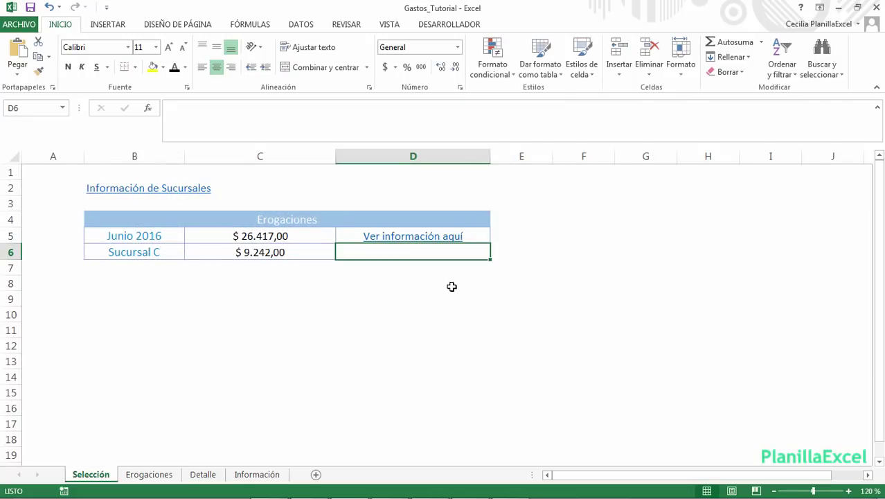
- Test the "Ver información aquí" link and select C1:C3 on Erogaciones to count the rows above the first month
{"action": "left_click", "coordinate": [448, 239]}
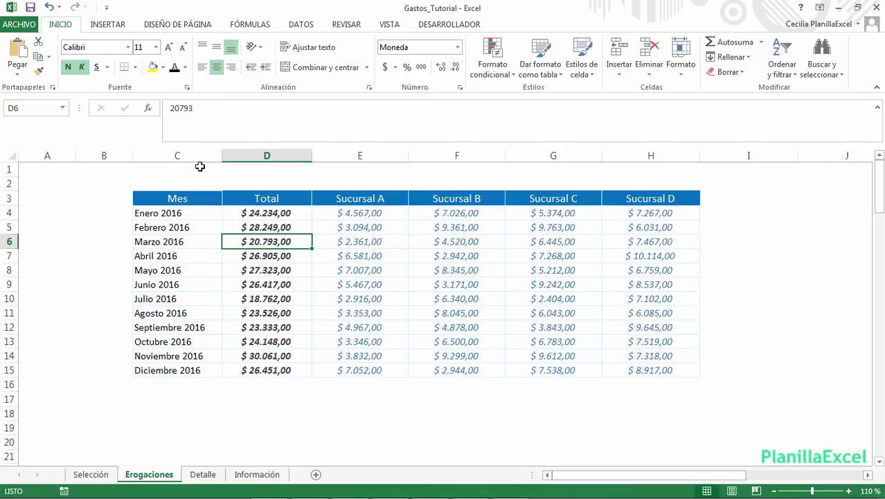
{"action": "left_click", "coordinate": [200, 166]}
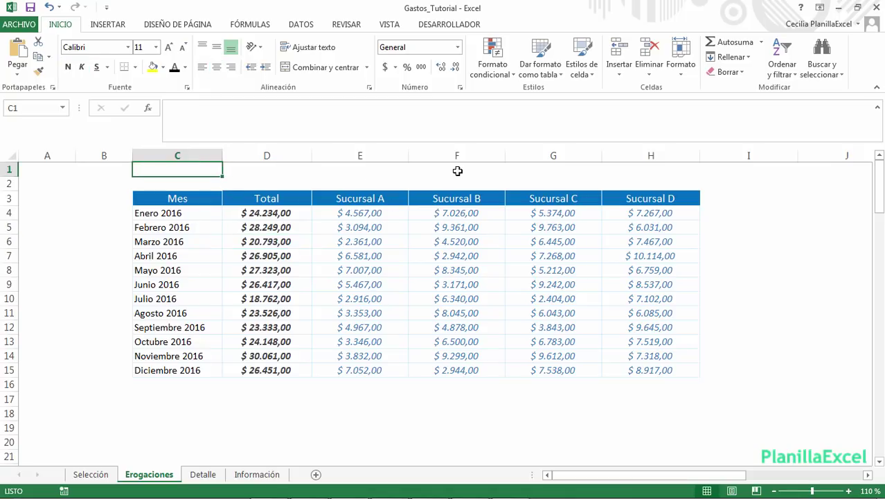
{"action": "key", "text": "shift+Down"}
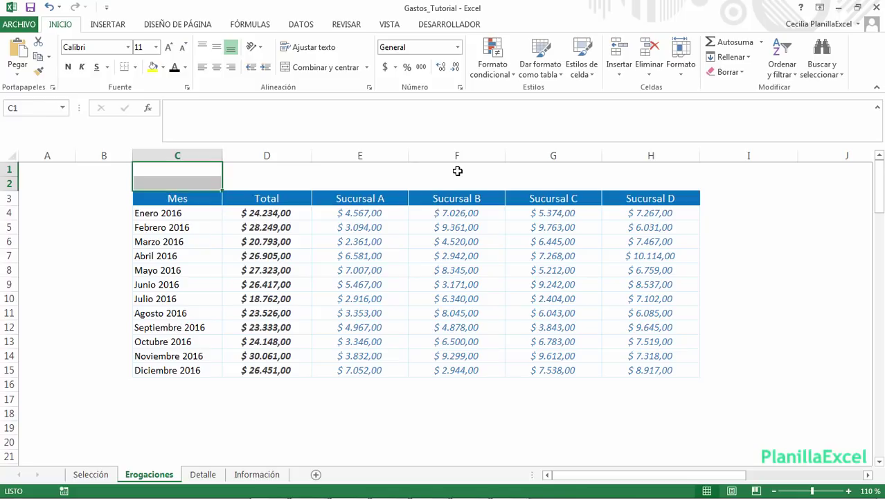
{"action": "key", "text": "shift+Down"}
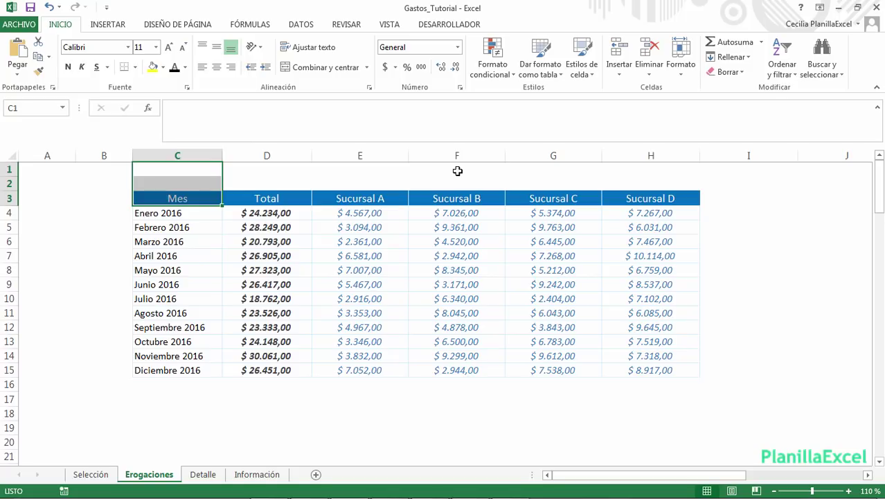
- Add +3 after the COINCIDIR function in the D5 formula of Selección, test the link and return to Selección
{"action": "left_click", "coordinate": [85, 475]}
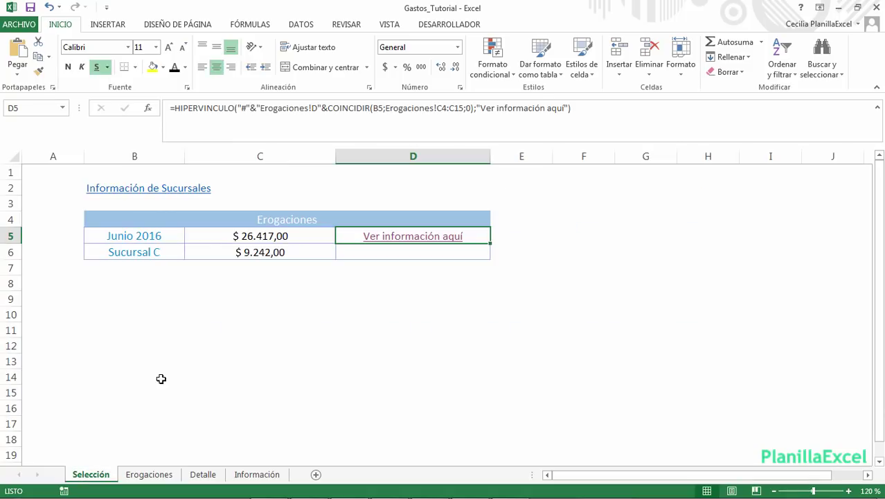
{"action": "left_click", "coordinate": [473, 108]}
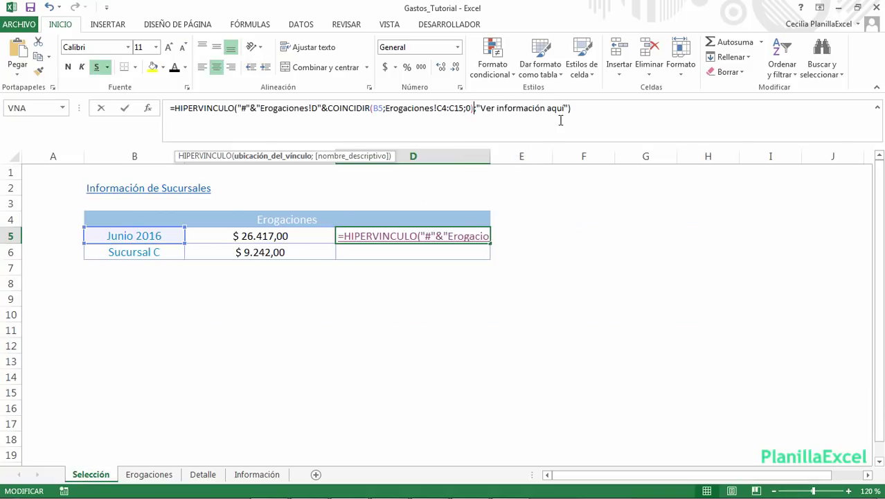
{"action": "type", "text": "+3"}
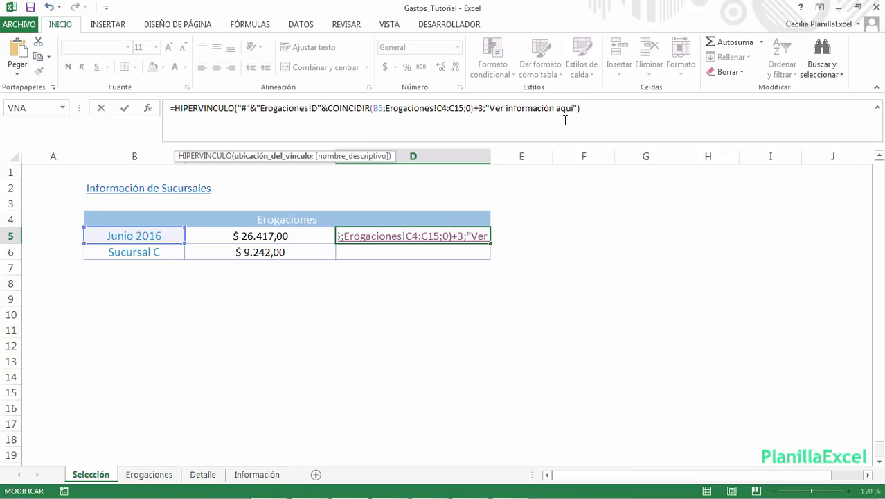
{"action": "key", "text": "Return"}
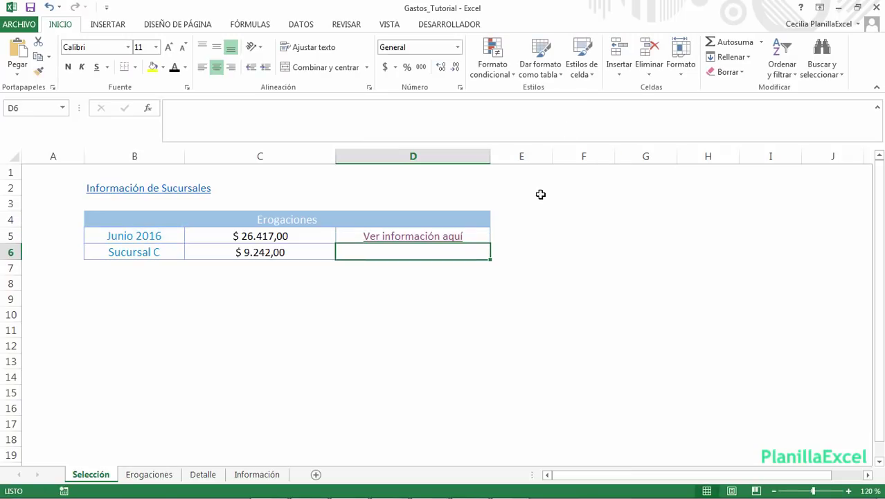
{"action": "left_click", "coordinate": [440, 240]}
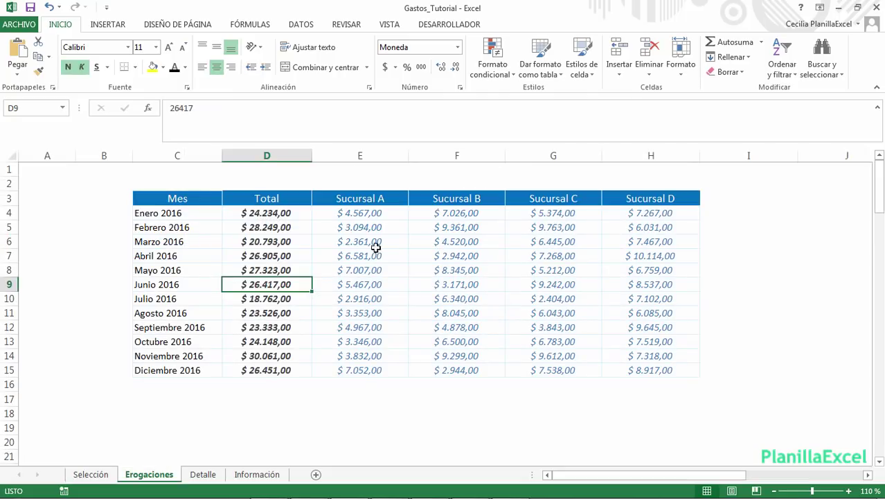
{"action": "left_click", "coordinate": [91, 475]}
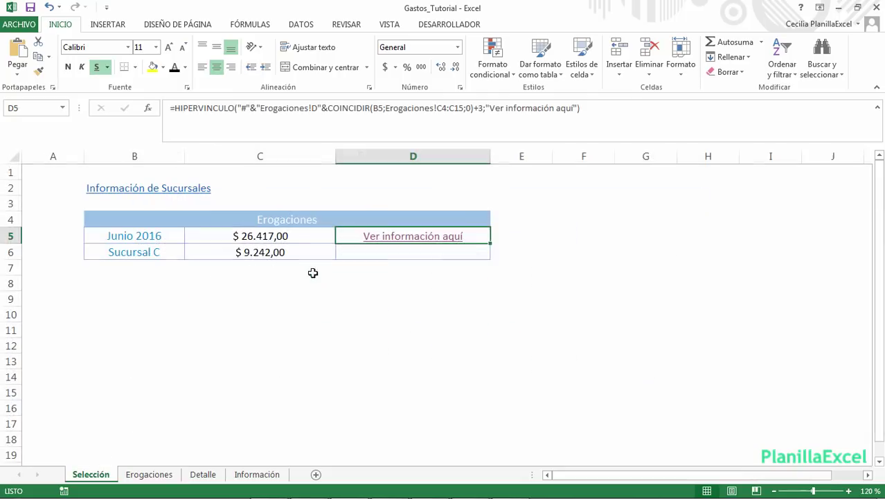
- Change the month in B5 to Septiembre 2016, test the D5 link with it and return to Selección
{"action": "left_click", "coordinate": [155, 240]}
{"action": "left_click", "coordinate": [190, 237]}
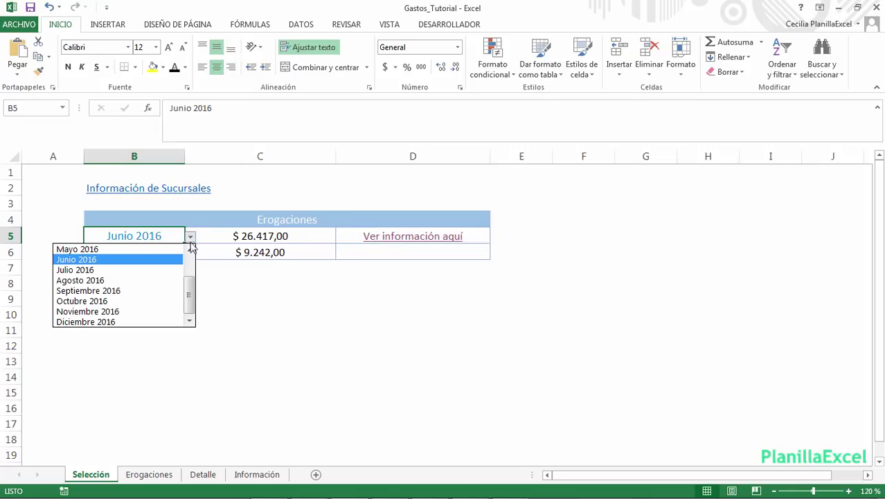
{"action": "left_click", "coordinate": [178, 288]}
{"action": "left_click", "coordinate": [426, 243]}
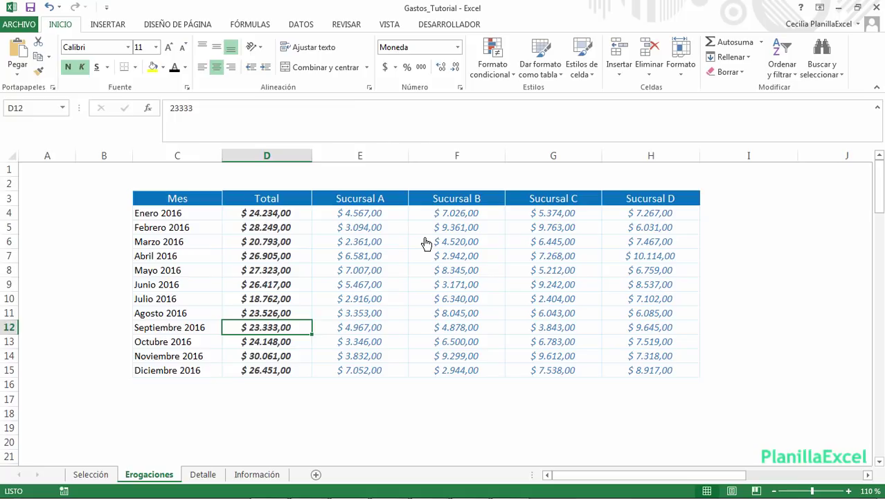
{"action": "left_click", "coordinate": [88, 475]}
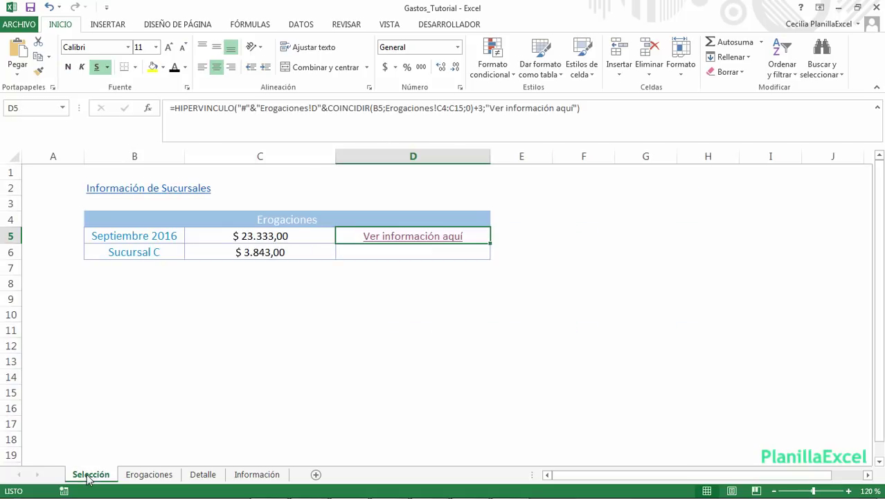
- Examine the Septiembre 2016 row on Detalle up to Sucursal C, select its Sueldos and Gastos Fijos cells I11:J11, and return to Selección
{"action": "left_click", "coordinate": [409, 257]}
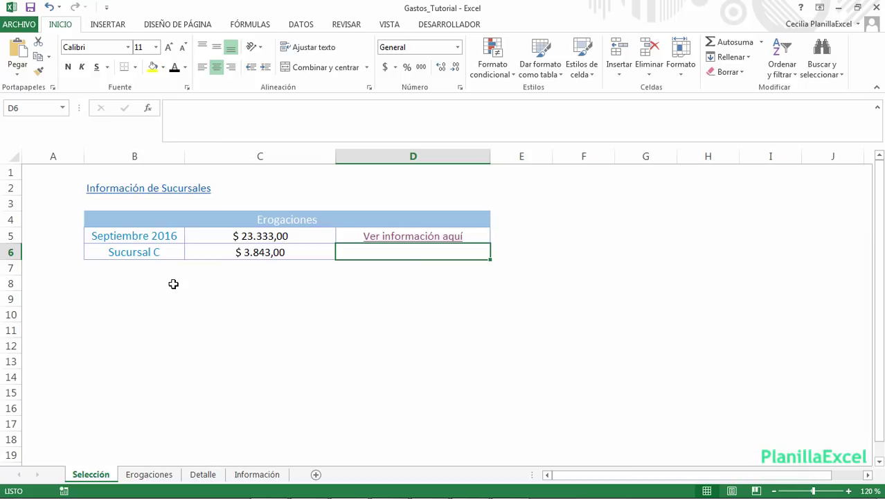
{"action": "left_click", "coordinate": [205, 476]}
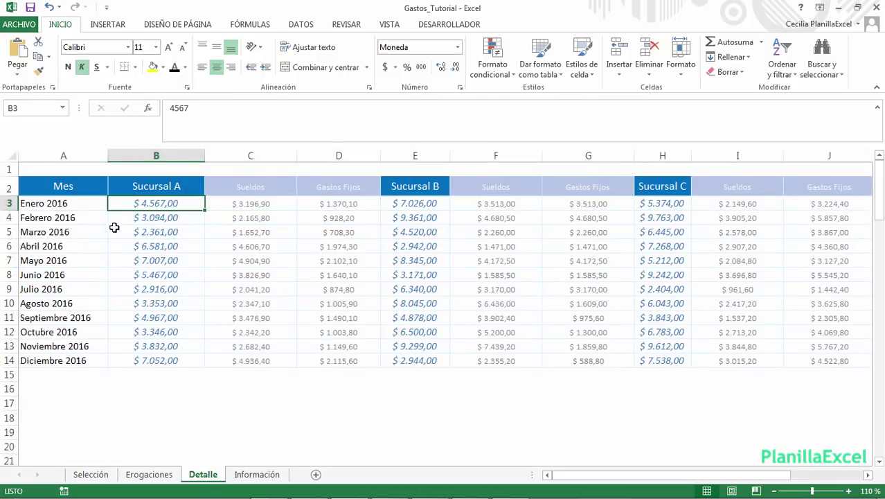
{"action": "left_click", "coordinate": [64, 318]}
{"action": "key", "text": "Right"}
{"action": "key", "text": "Right"}
{"action": "key", "text": "Right"}
{"action": "key", "text": "Right"}
{"action": "key", "text": "Right"}
{"action": "key", "text": "Right"}
{"action": "key", "text": "Right"}
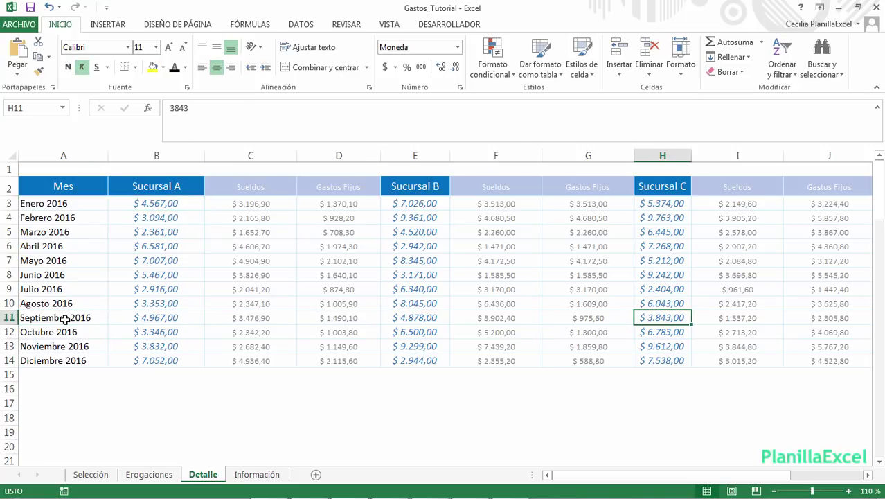
{"action": "key", "text": "Right"}
{"action": "key", "text": "shift+Right"}
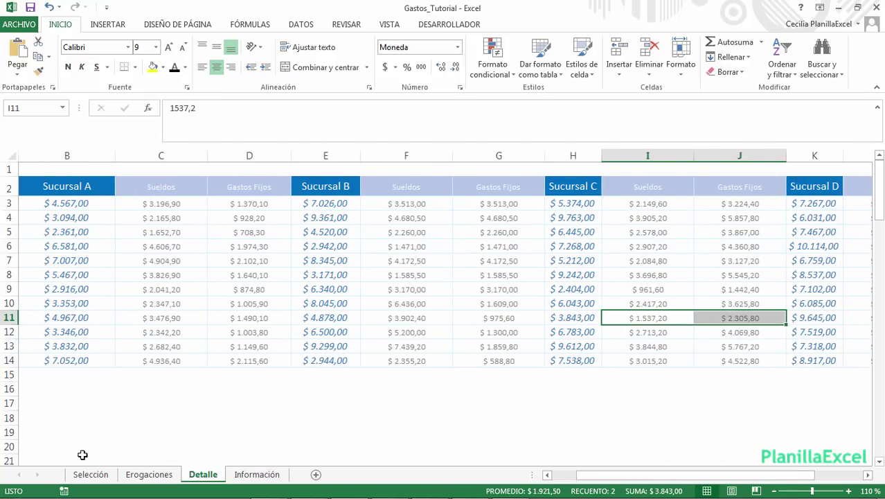
{"action": "left_click", "coordinate": [81, 476]}
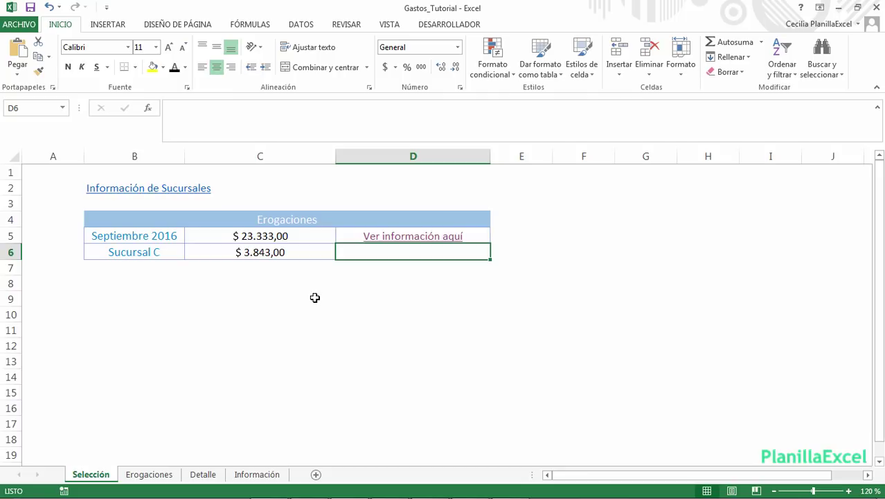
- Test the formula =DIRECCION(1;2) in cell D8 of Selección and clear the cell
{"action": "key", "text": "Down"}
{"action": "key", "text": "Down"}
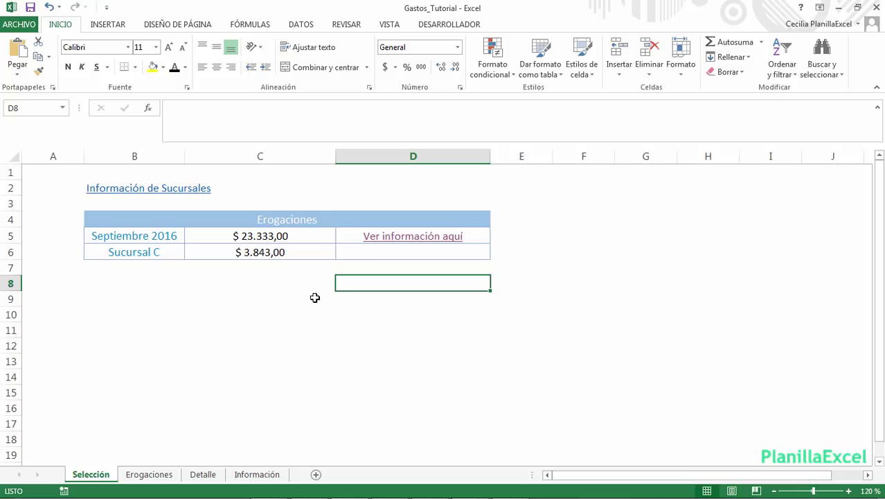
{"action": "type", "text": "="}
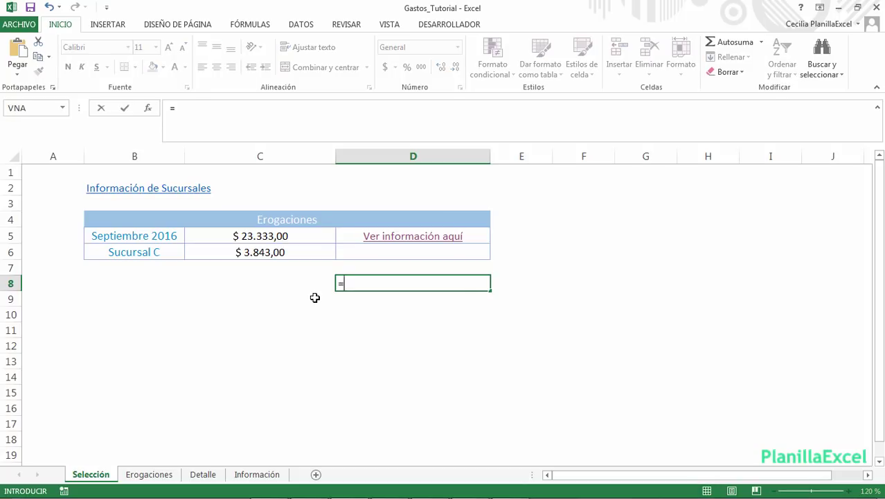
{"action": "type", "text": "direccion("}
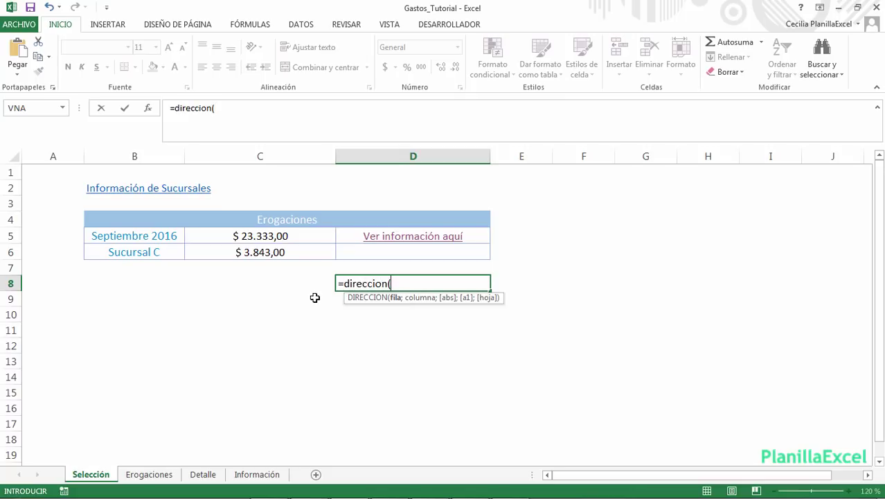
{"action": "type", "text": "1;"}
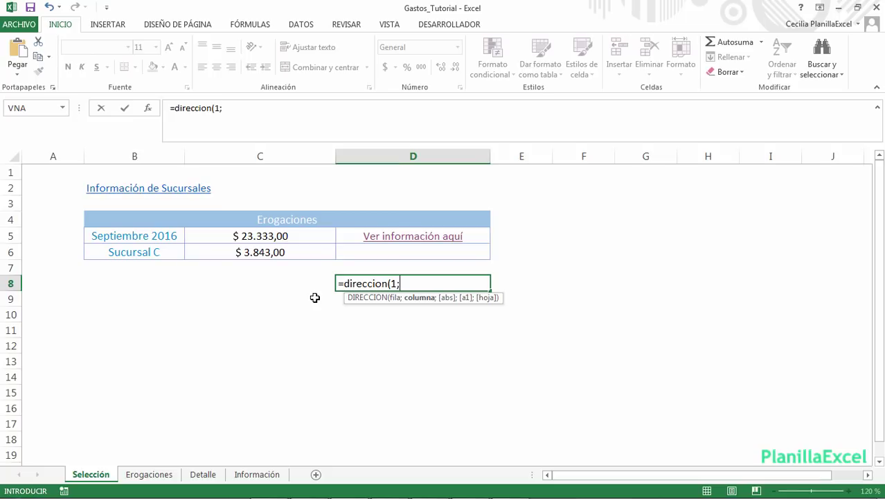
{"action": "type", "text": "2)"}
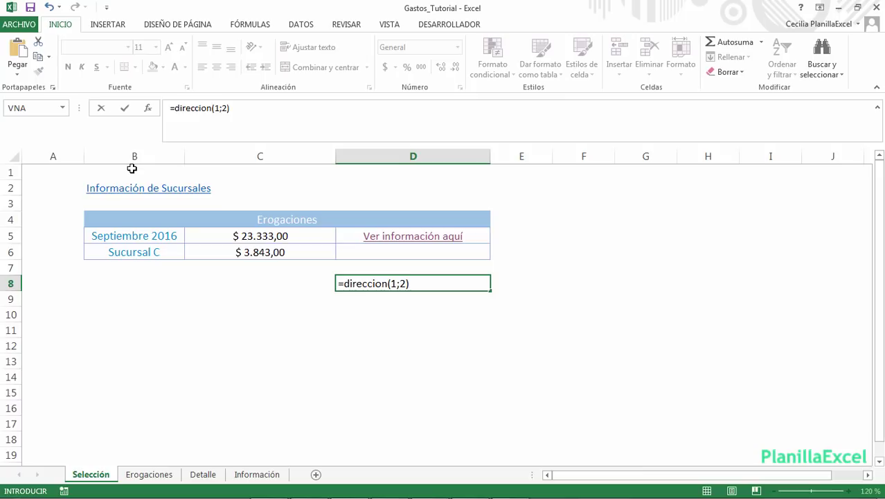
{"action": "key", "text": "Return"}
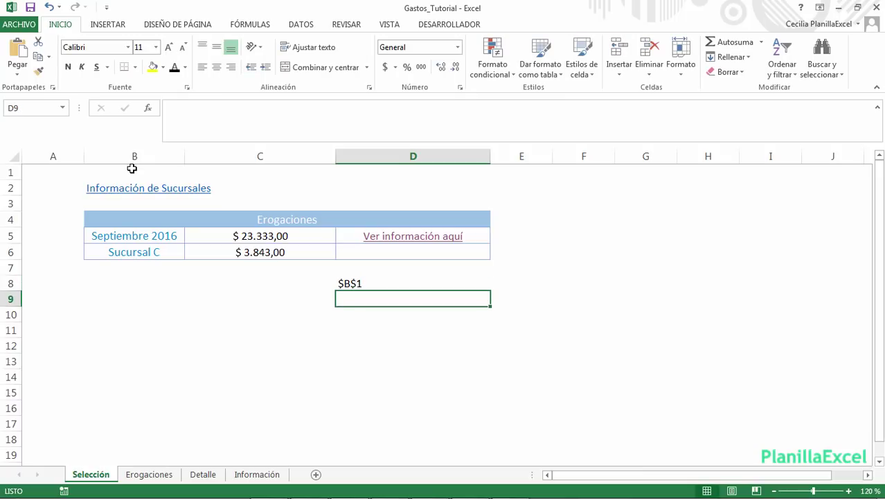
{"action": "key", "text": "Up"}
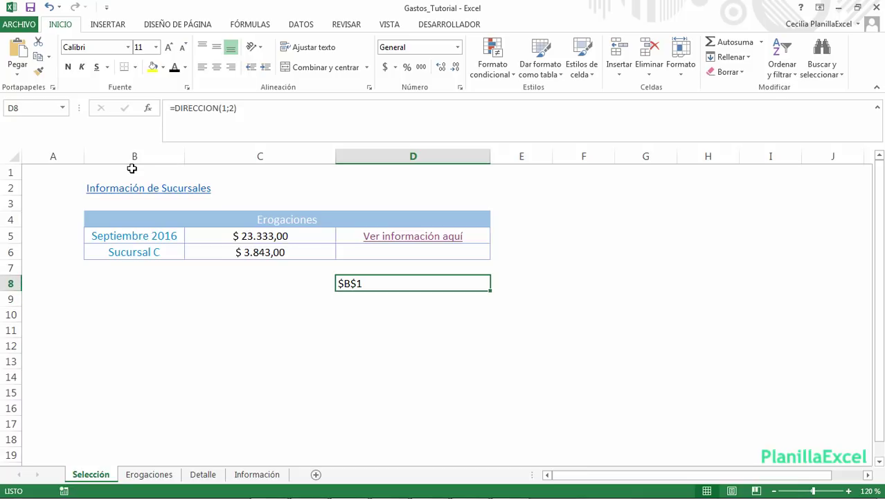
{"action": "key", "text": "Delete"}
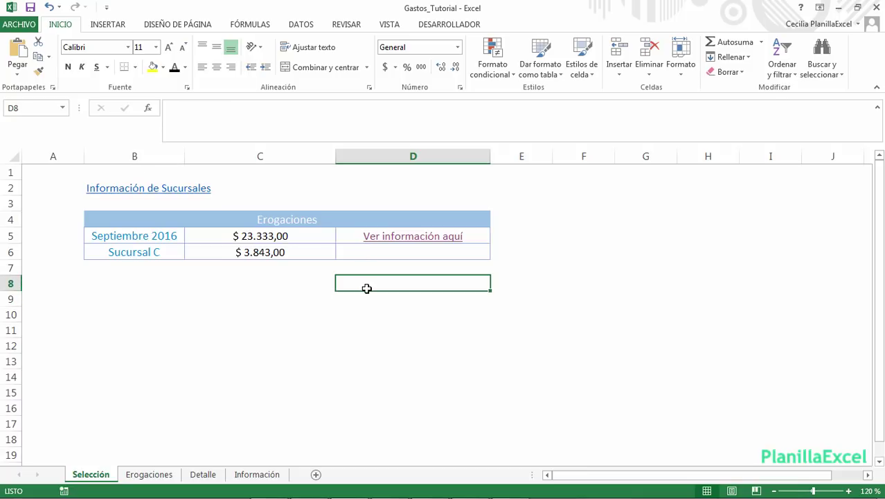
- Begin the formula in D6 with =HIPERVINCULO("#"&"Detalle!"& as the start of the link location
{"action": "left_click", "coordinate": [371, 253]}
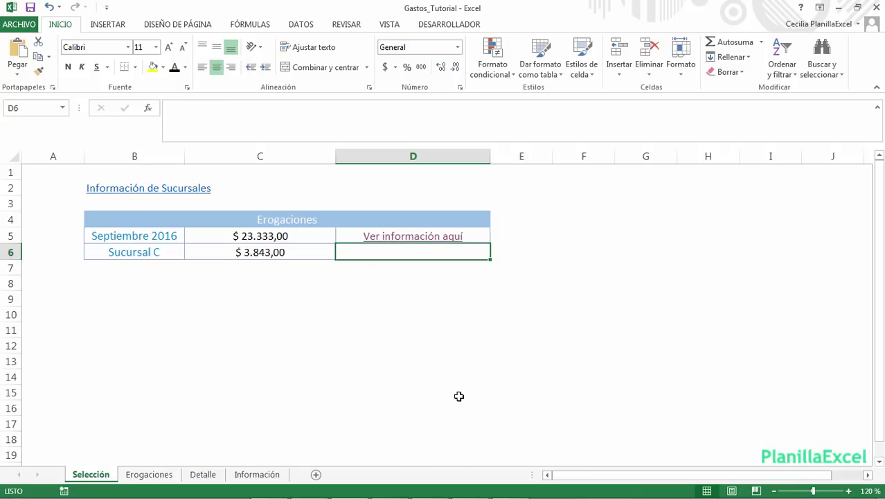
{"action": "type", "text": "=ho"}
{"action": "key", "text": "BackSpace"}
{"action": "type", "text": "ipervinculo("}
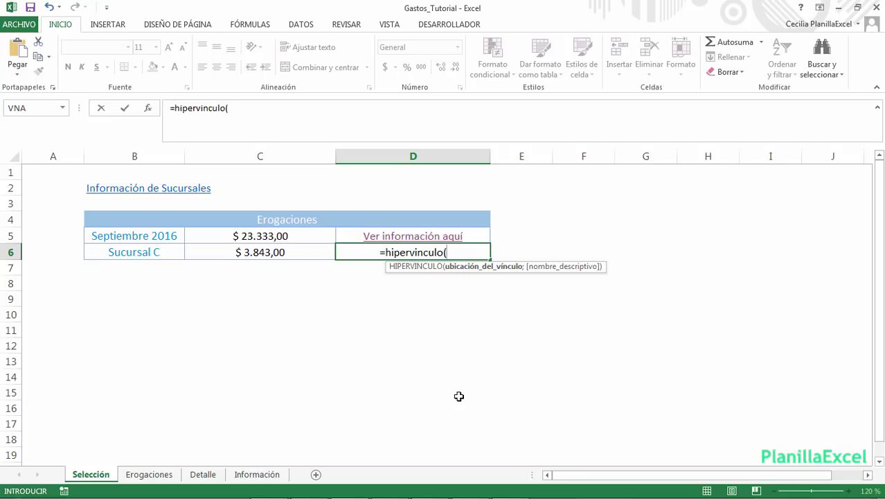
{"action": "type", "text": "\""}
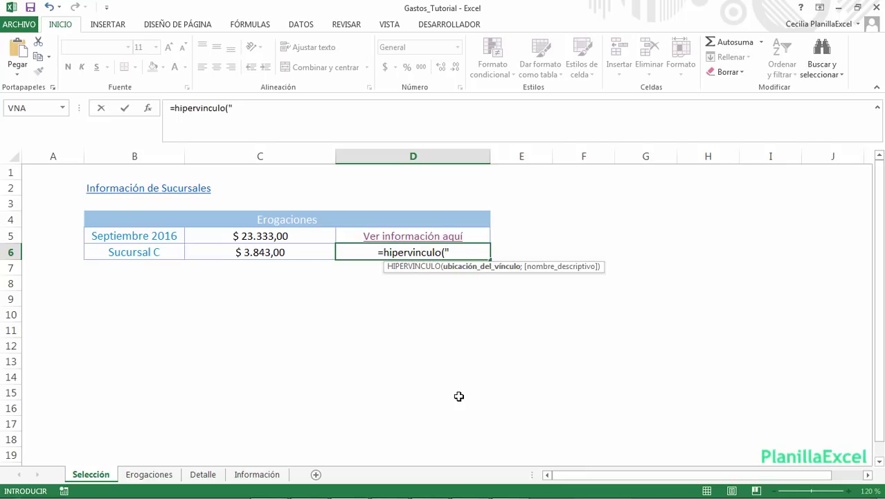
{"action": "type", "text": "#\""}
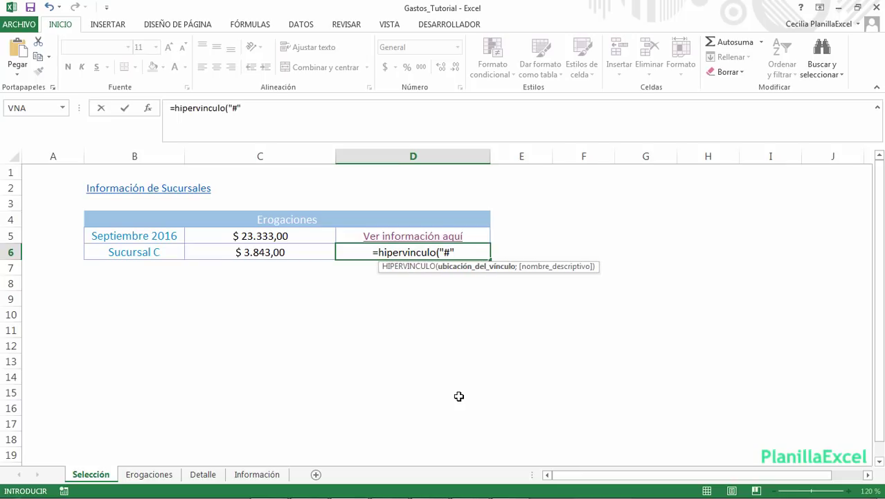
{"action": "type", "text": "&"}
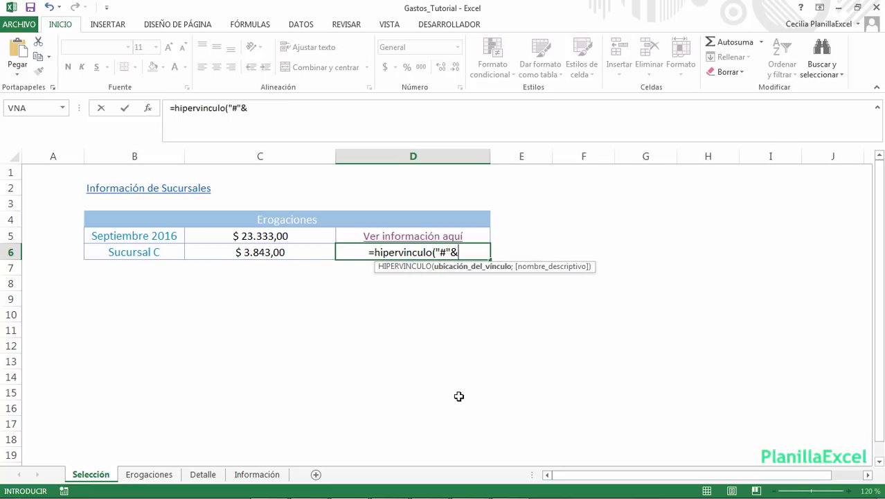
{"action": "type", "text": "\"Detalle"}
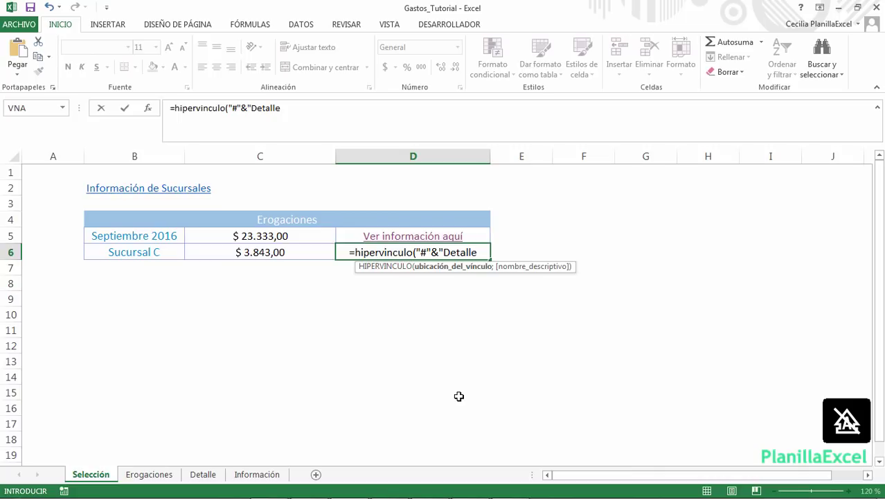
{"action": "type", "text": "!\""}
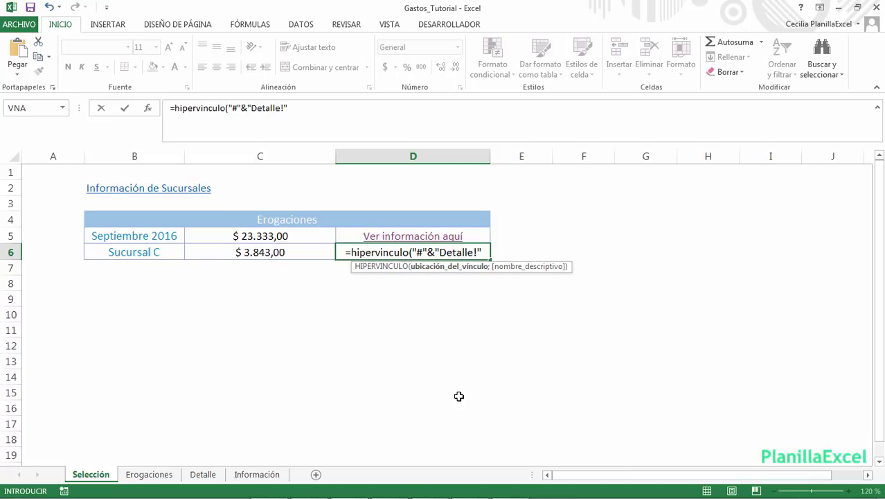
{"action": "type", "text": "&"}
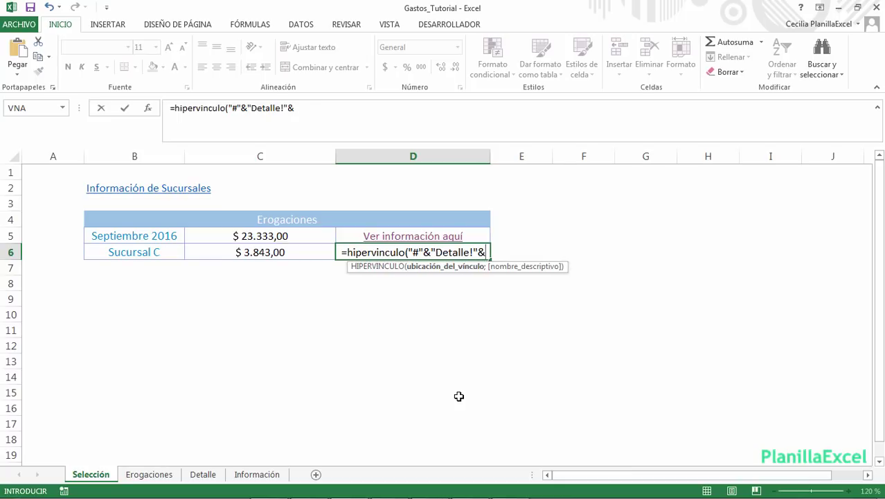
- Append DIRECCION to the D6 formula, with a COINCIDIR function looking up B5 as its row argument
{"action": "type", "text": "direccion"}
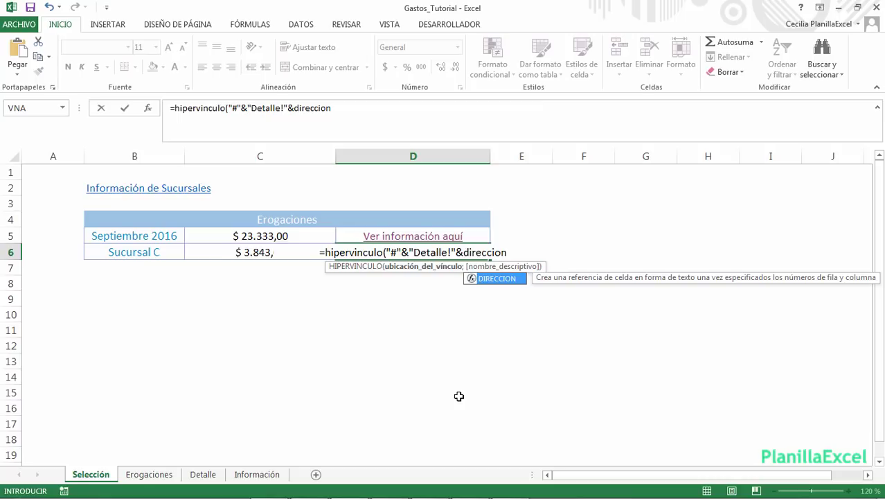
{"action": "type", "text": "("}
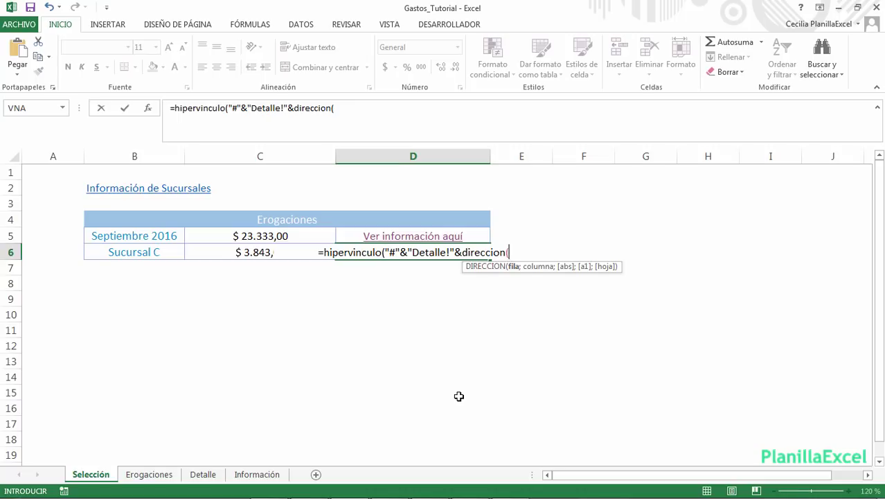
{"action": "type", "text": "coin"}
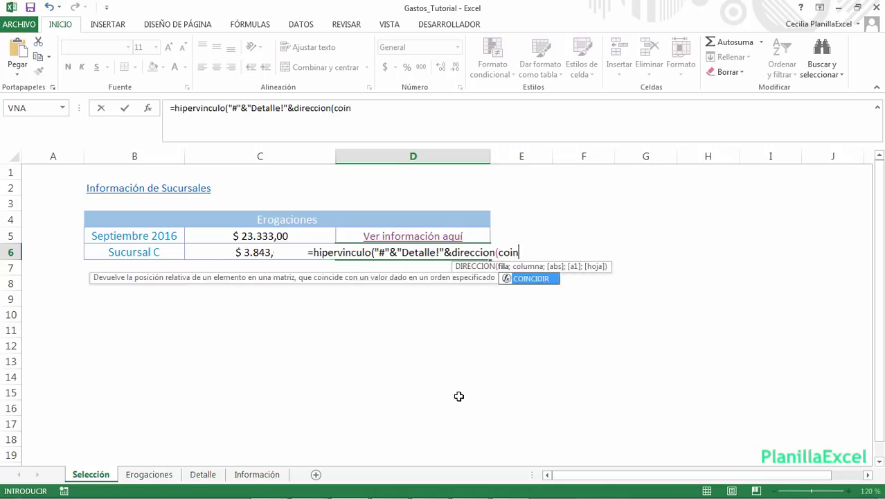
{"action": "type", "text": "cidir("}
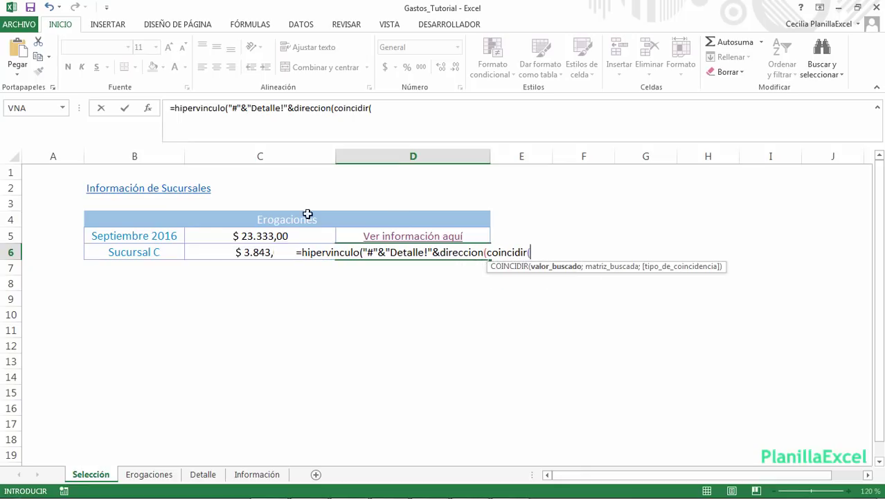
{"action": "left_click", "coordinate": [154, 235]}
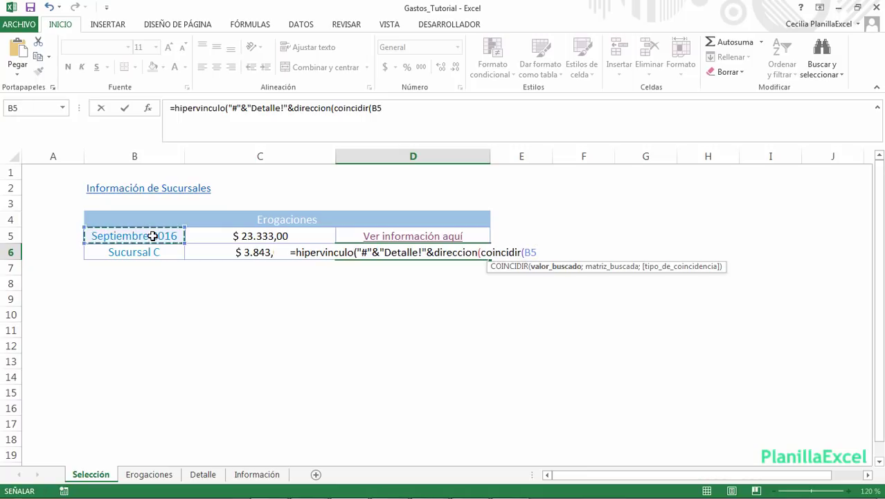
{"action": "type", "text": ";"}
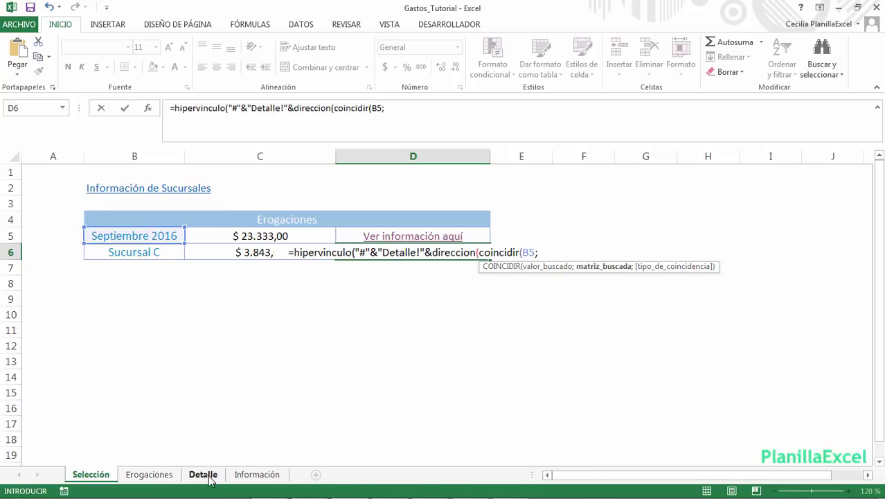
- Use the months in Detalle!A3:A14 as COINCIDIR's lookup range with match type 0, and close the function
{"action": "left_click", "coordinate": [208, 476]}
{"action": "left_click", "coordinate": [66, 206]}
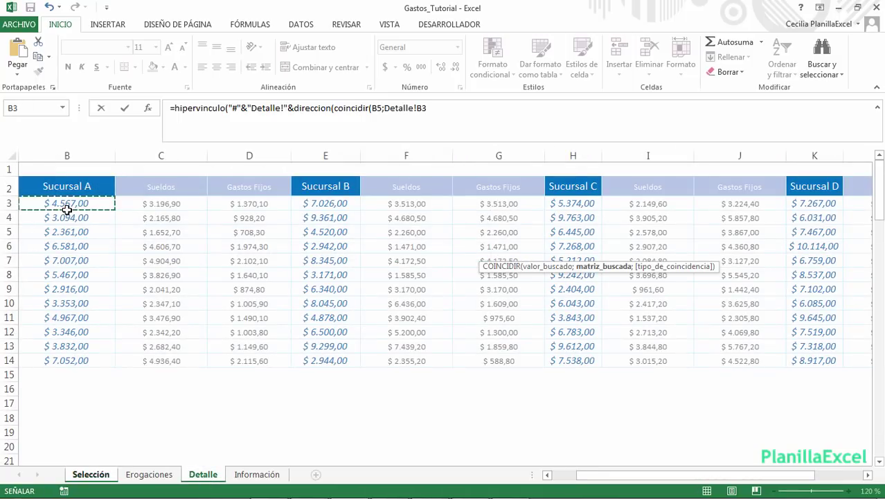
{"action": "key", "text": "shift+Down"}
{"action": "key", "text": "shift+Down"}
{"action": "key", "text": "shift+Down"}
{"action": "key", "text": "shift+Down"}
{"action": "key", "text": "shift+Down"}
{"action": "key", "text": "shift+Down"}
{"action": "key", "text": "shift+Down"}
{"action": "key", "text": "shift+Down"}
{"action": "key", "text": "shift+Down"}
{"action": "key", "text": "shift+Down"}
{"action": "key", "text": "shift+Down"}
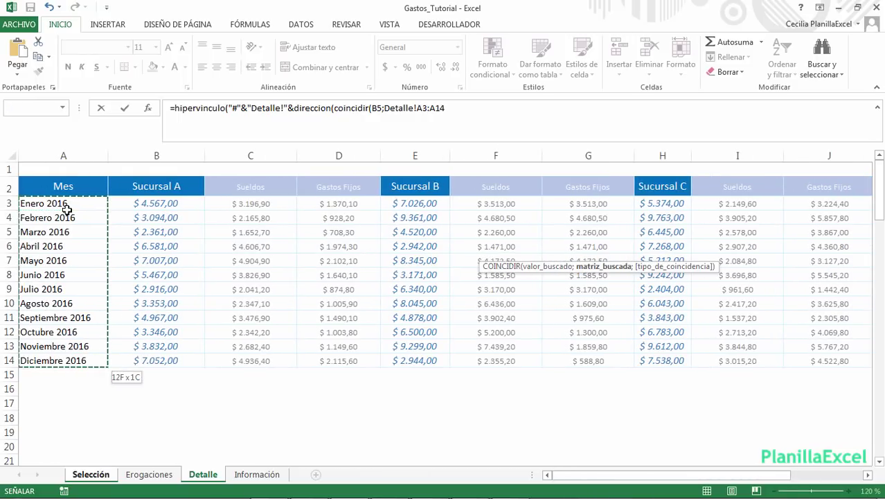
{"action": "type", "text": ";0"}
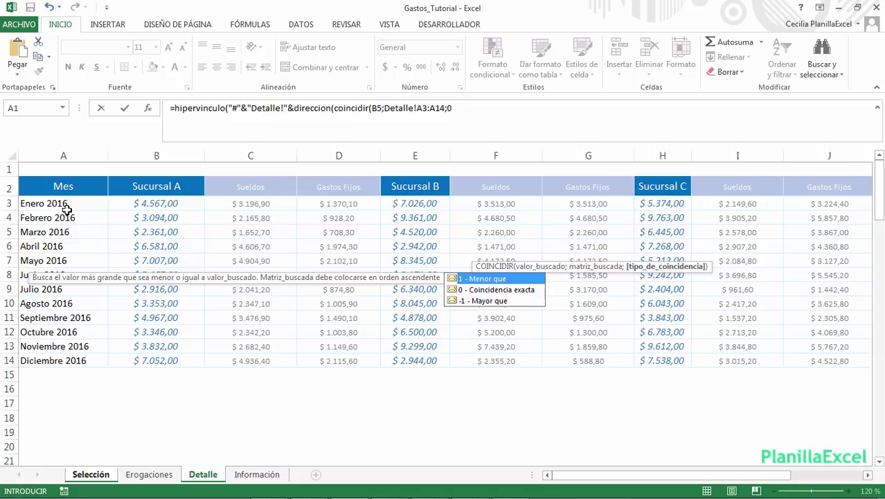
{"action": "type", "text": ")"}
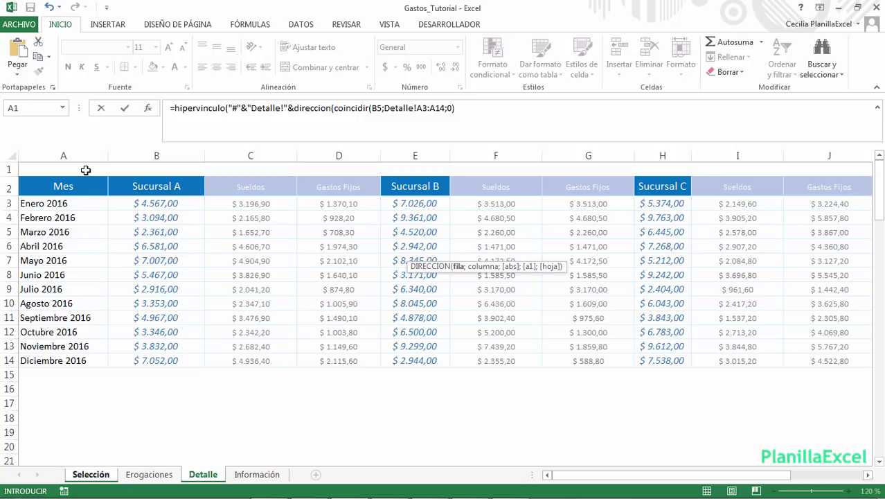
- Add 2 to the row argument in the D6 formula and begin a COINCIDIR column argument that looks up Selección!B6
{"action": "left_click", "coordinate": [609, 111]}
{"action": "type", "text": "+"}
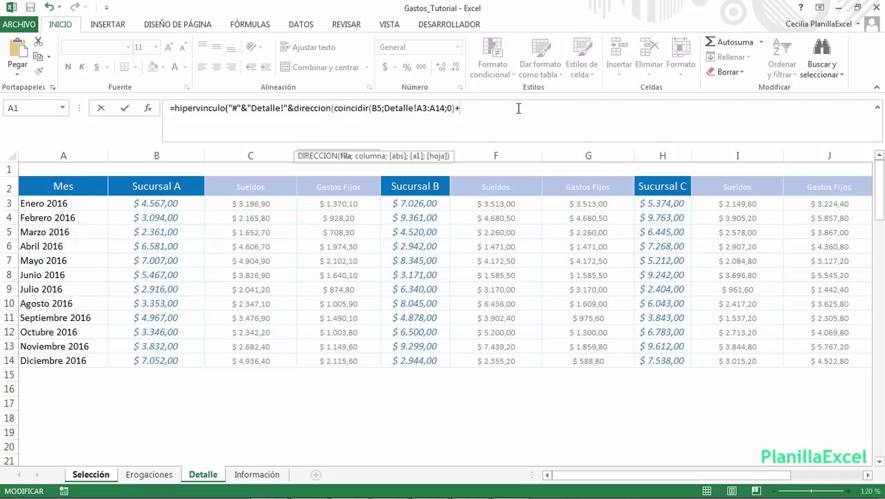
{"action": "type", "text": "2;"}
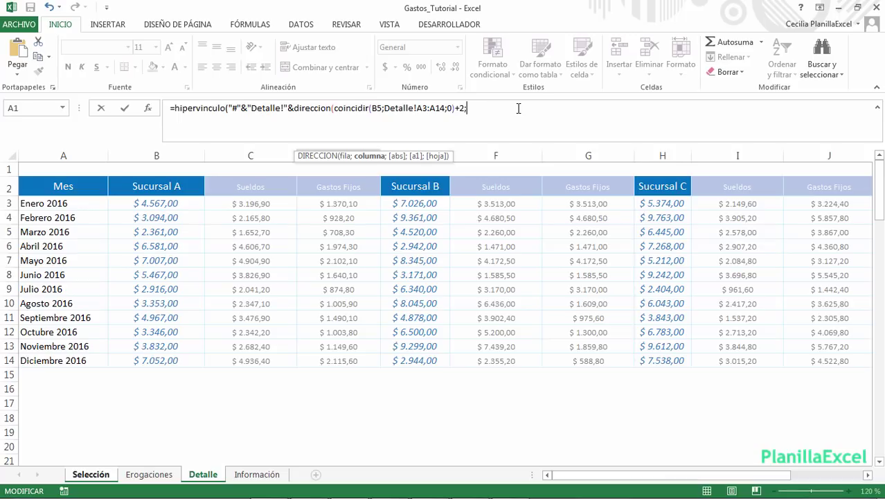
{"action": "type", "text": "coincidir"}
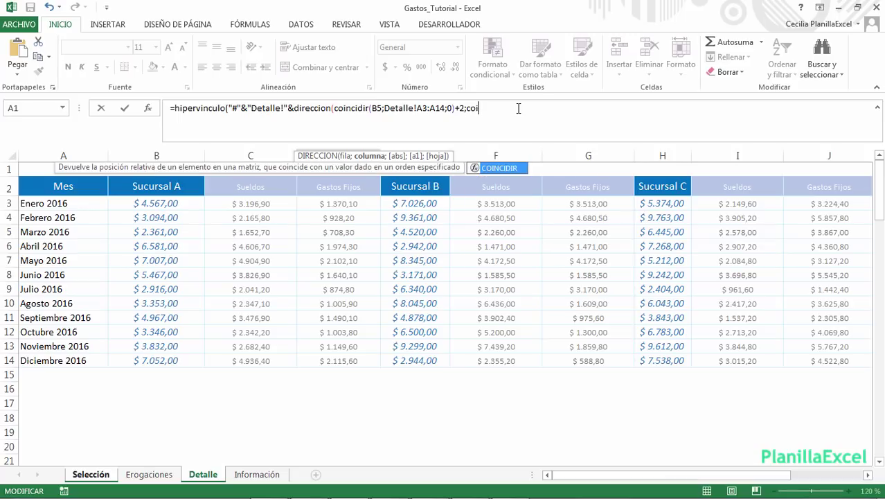
{"action": "type", "text": "("}
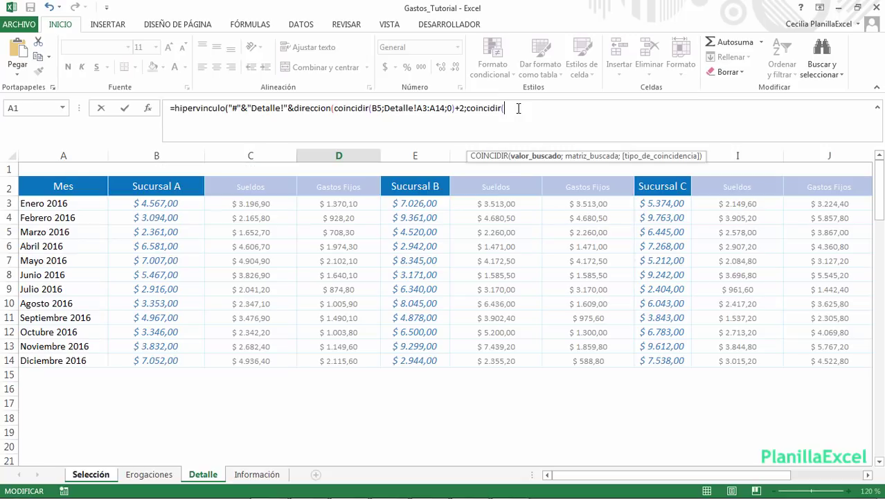
{"action": "left_click", "coordinate": [90, 474]}
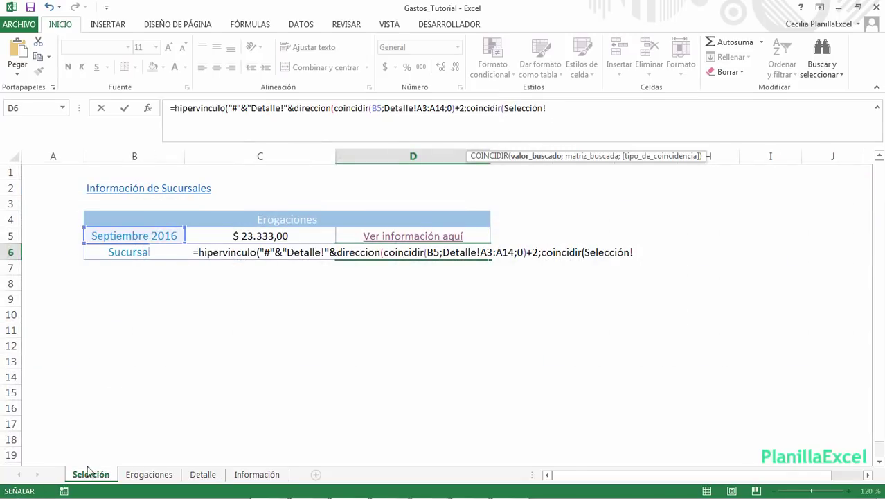
{"action": "left_click", "coordinate": [105, 252]}
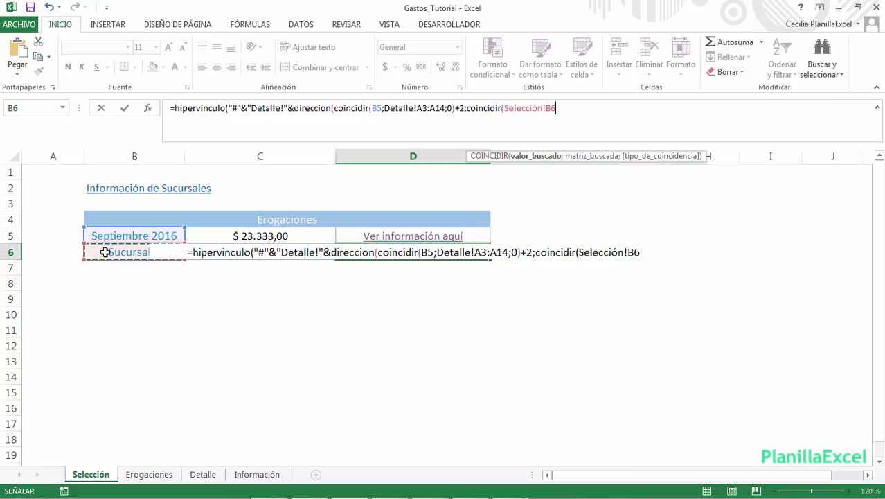
{"action": "type", "text": ";"}
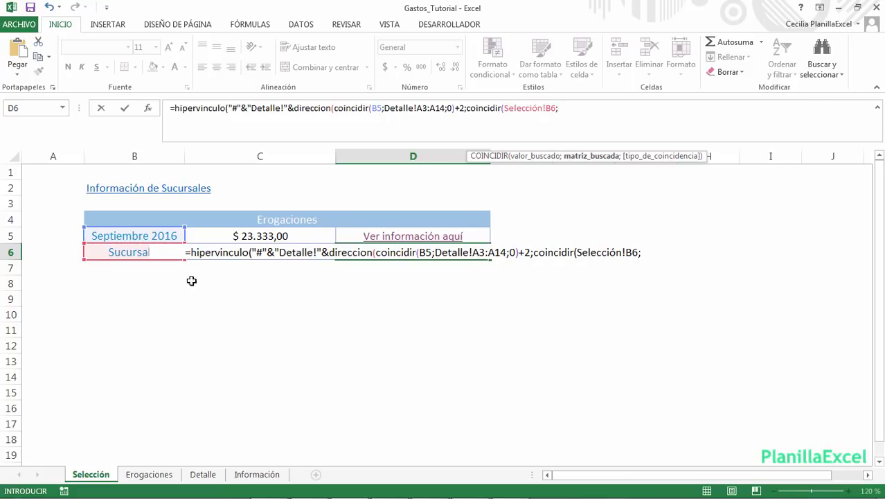
- Use the headers in Detalle!B2:K2 as the second COINCIDIR's lookup range with match type 0, and add 1 to its result
{"action": "left_click", "coordinate": [201, 475]}
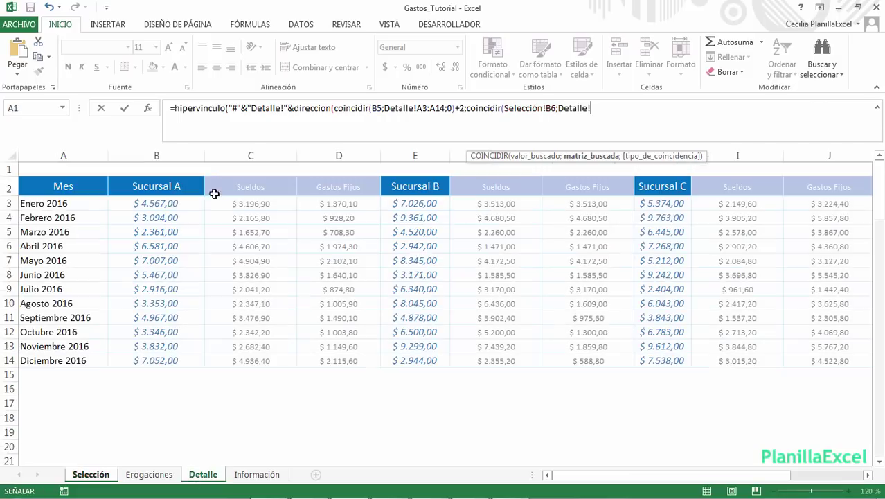
{"action": "left_click", "coordinate": [161, 187]}
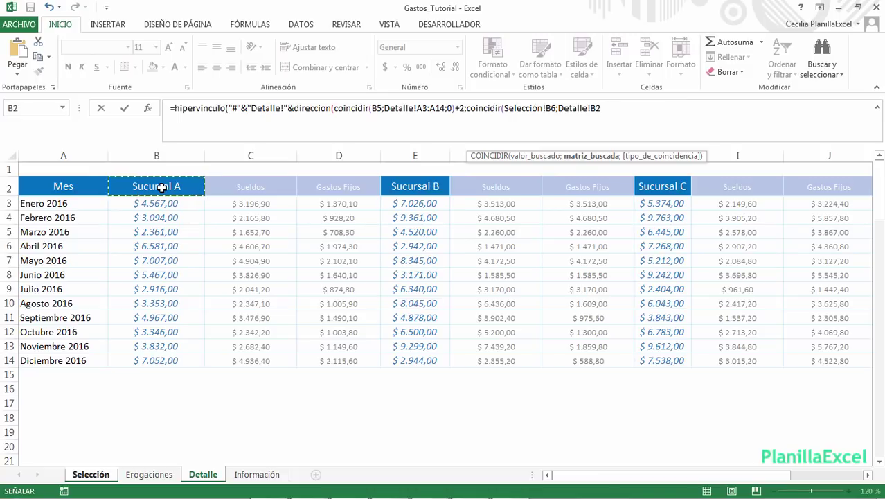
{"action": "key", "text": "shift+Right"}
{"action": "key", "text": "shift+Right"}
{"action": "key", "text": "shift+Right"}
{"action": "key", "text": "shift+Right"}
{"action": "key", "text": "shift+Right"}
{"action": "key", "text": "shift+Right"}
{"action": "key", "text": "shift+Right"}
{"action": "key", "text": "shift+Right"}
{"action": "key", "text": "shift+Right"}
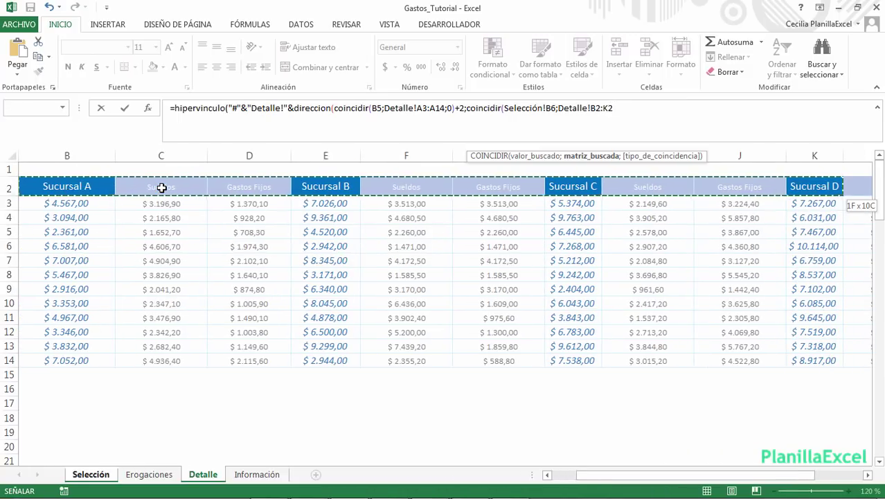
{"action": "scroll", "coordinate": [720, 261], "scroll_direction": "right", "scroll_amount": 2}
{"action": "type", "text": ";0)"}
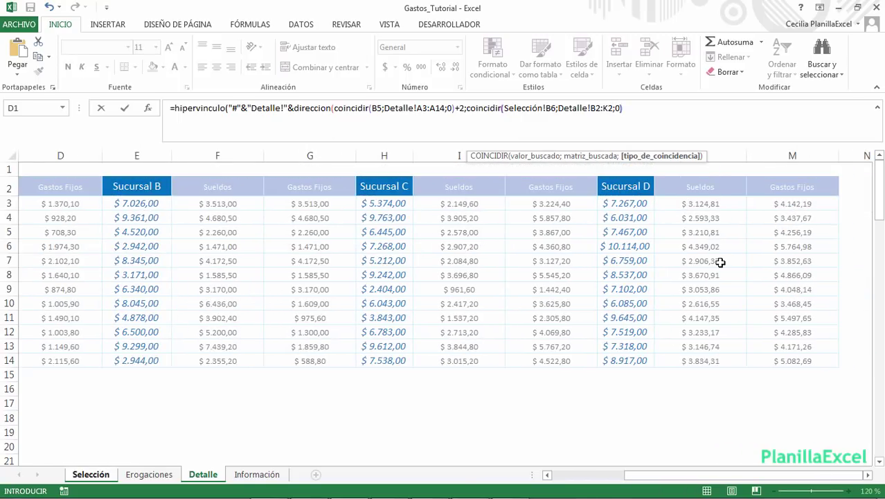
{"action": "left_click_drag", "start_coordinate": [639, 476], "coordinate": [557, 477]}
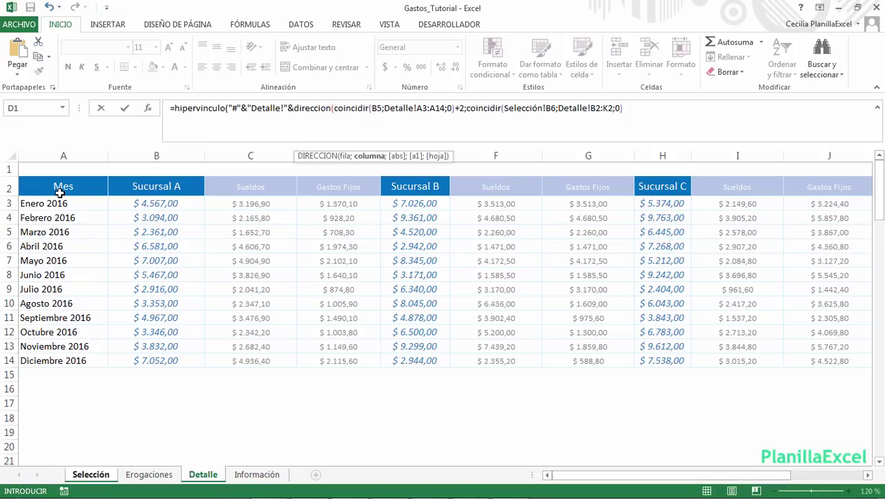
{"action": "type", "text": "+1"}
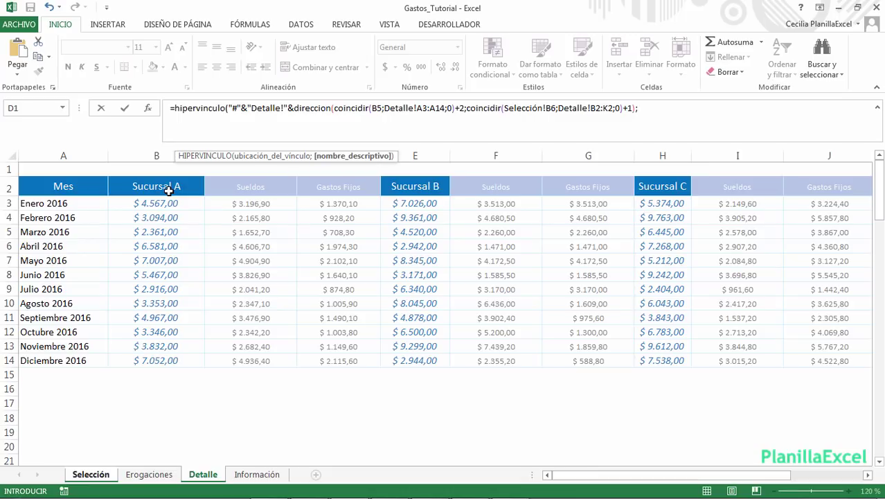
- Finish the D6 formula with the link text "Click aquí para ver por sucursal" and test the link
{"action": "type", "text": "\""}
{"action": "type", "text": "C"}
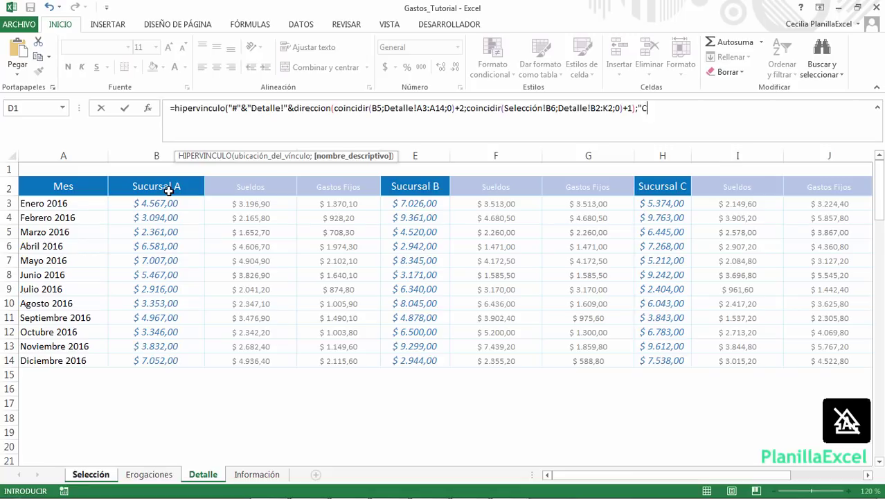
{"action": "type", "text": "lick aquí para ver por "}
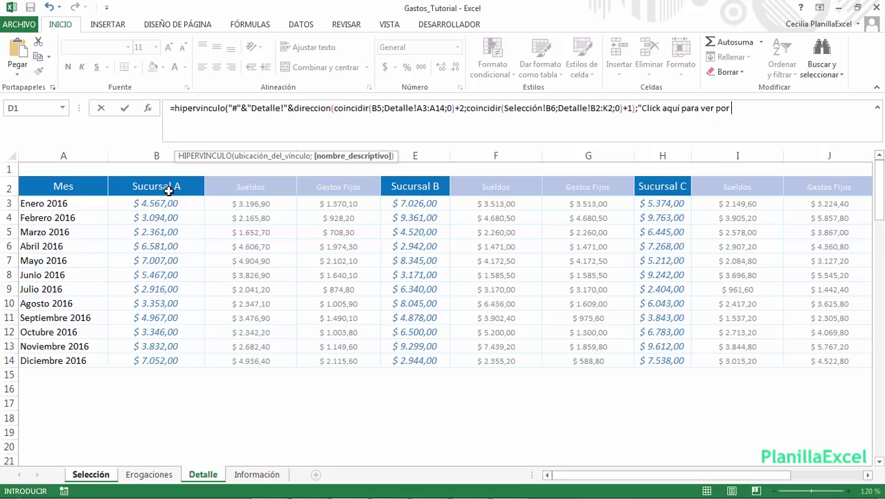
{"action": "type", "text": "sucursal\")"}
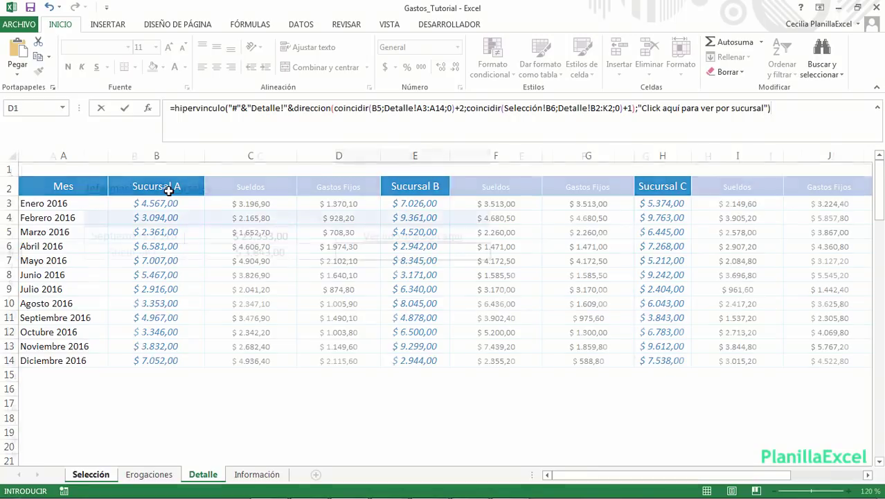
{"action": "key", "text": "Return"}
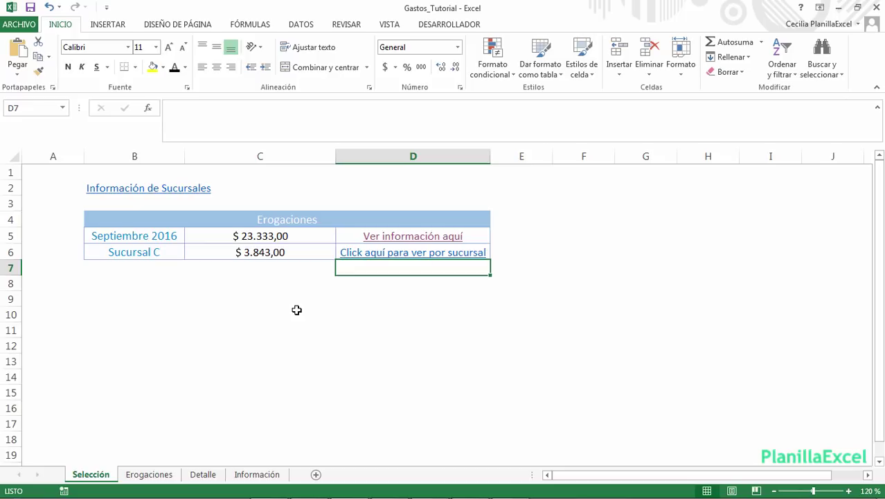
{"action": "left_click", "coordinate": [461, 258]}
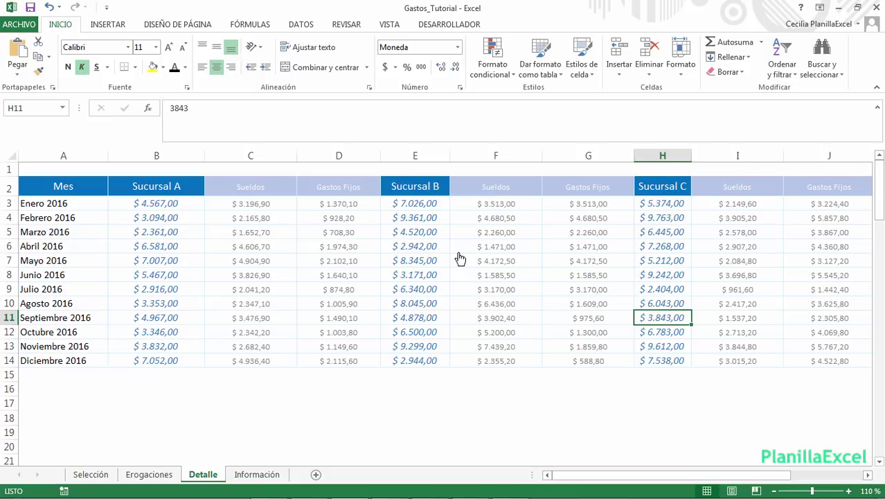
- Choose Enero 2016 in B5 and Sucursal A in B6 of the Selección sheet
{"action": "left_click", "coordinate": [92, 474]}
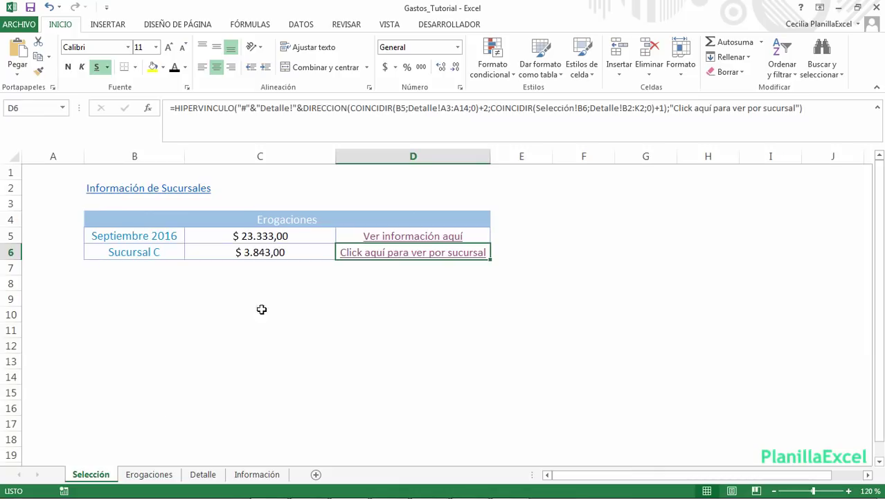
{"action": "left_click", "coordinate": [170, 238]}
{"action": "left_click", "coordinate": [190, 237]}
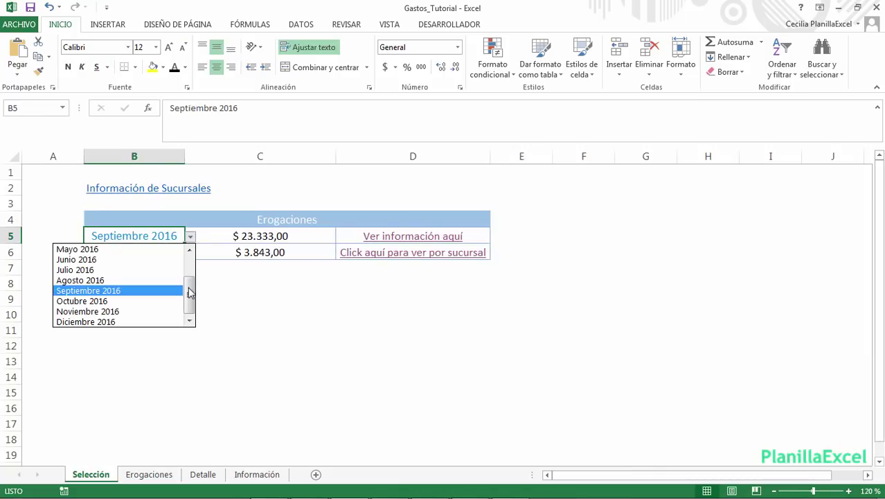
{"action": "left_click_drag", "start_coordinate": [191, 293], "coordinate": [191, 253]}
{"action": "left_click", "coordinate": [170, 249]}
{"action": "left_click", "coordinate": [178, 255]}
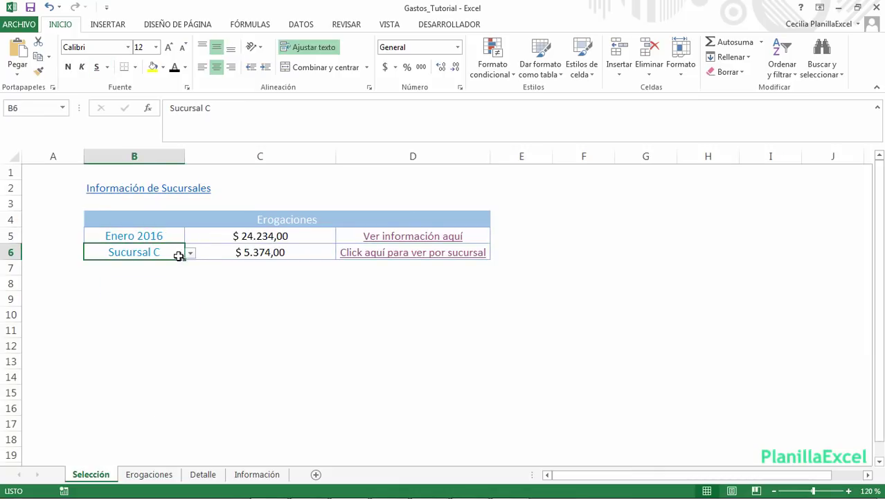
{"action": "left_click", "coordinate": [190, 253]}
{"action": "left_click", "coordinate": [166, 264]}
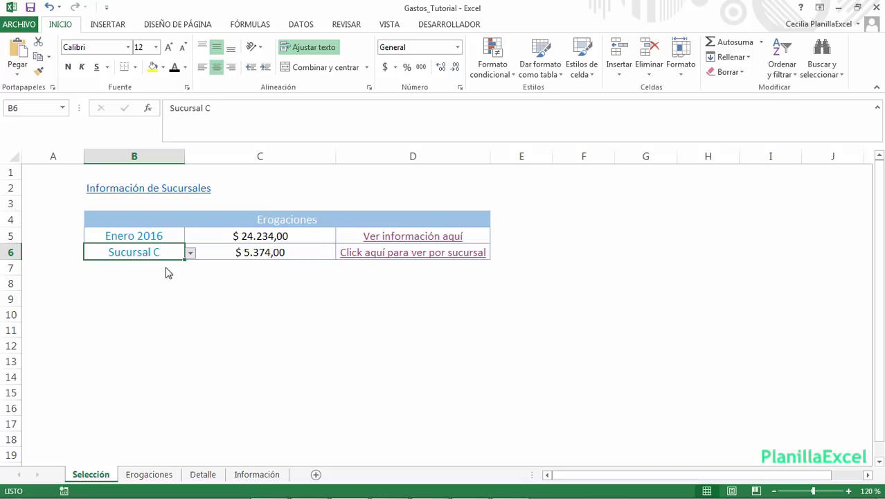
- Follow the branch link in D6 and check the neighbouring Sueldos and Gastos Fijos cells on the Detalle sheet
{"action": "left_click", "coordinate": [389, 258]}
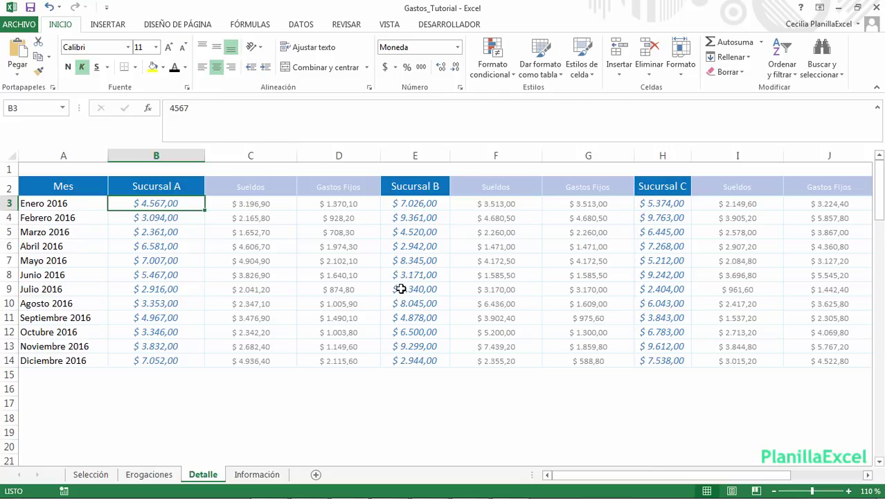
{"action": "key", "text": "Right"}
{"action": "key", "text": "Right"}
{"action": "key", "text": "Left"}
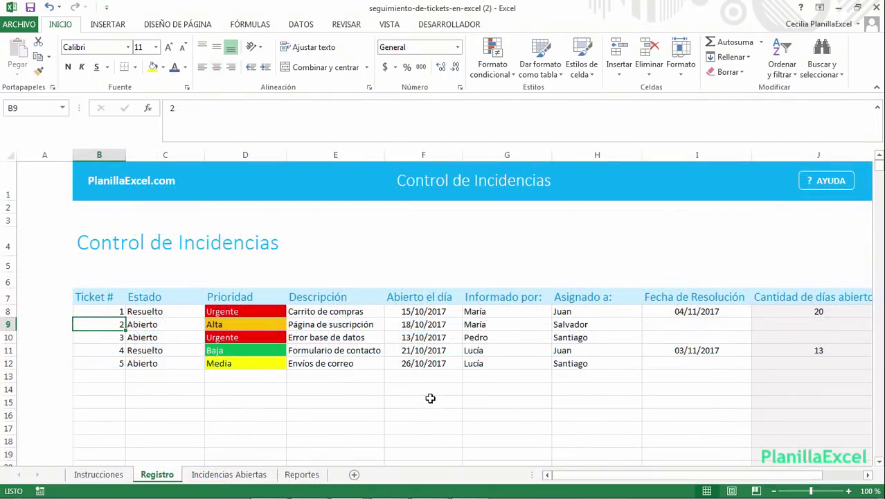
- On the Incidencias Abiertas sheet of the ticket tracking workbook, follow the "Ubicar en registro" link for ticket 2
{"action": "left_click", "coordinate": [227, 476]}
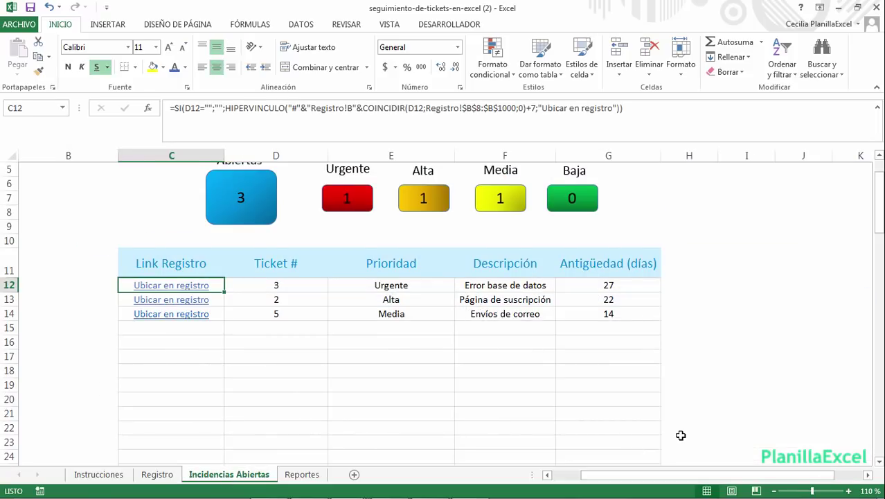
{"action": "scroll", "coordinate": [679, 434], "scroll_direction": "up", "scroll_amount": 1}
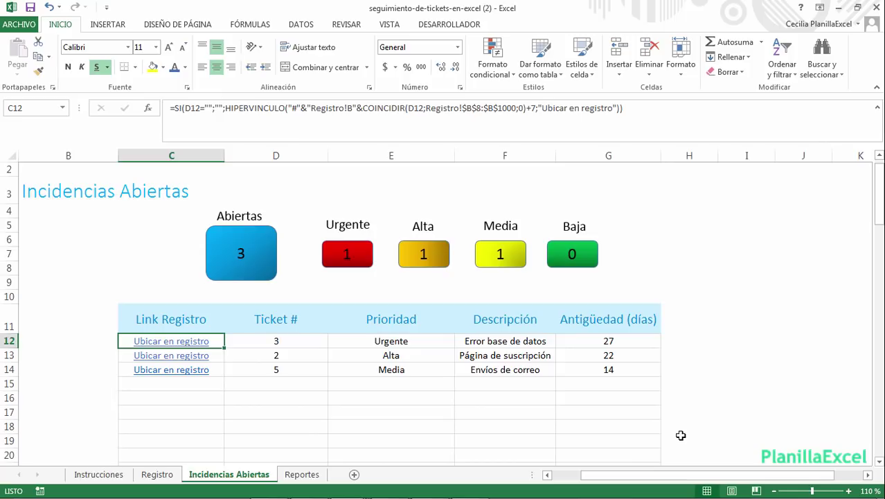
{"action": "left_click", "coordinate": [198, 357]}
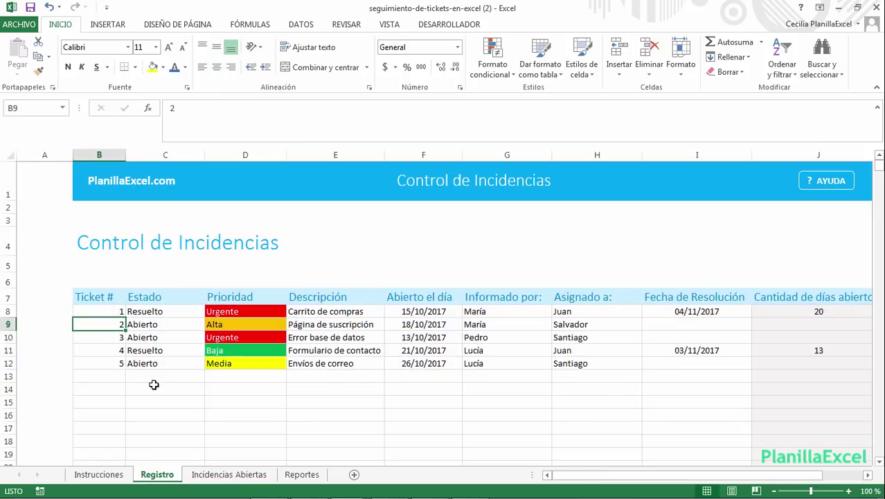
- Set ticket 2's Estado to Resuelto and its Fecha de Resolución to 5/11/2017 in the Registro sheet
{"action": "left_click", "coordinate": [178, 324]}
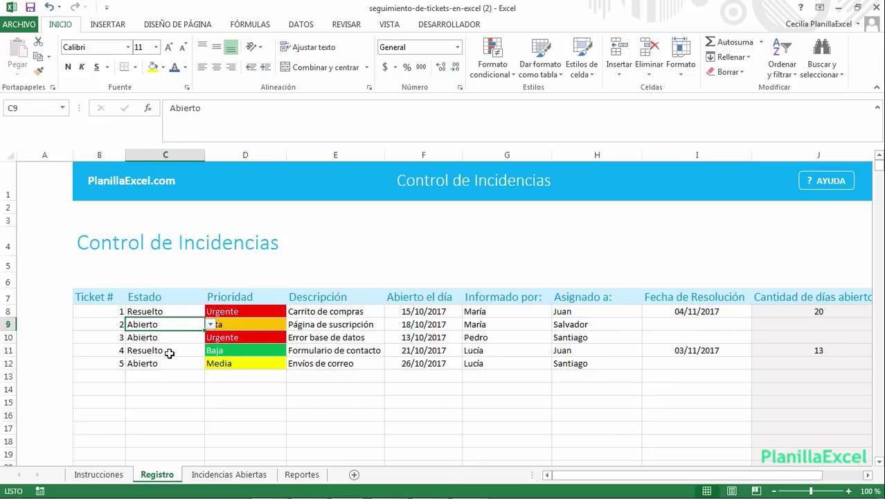
{"action": "left_click", "coordinate": [210, 324]}
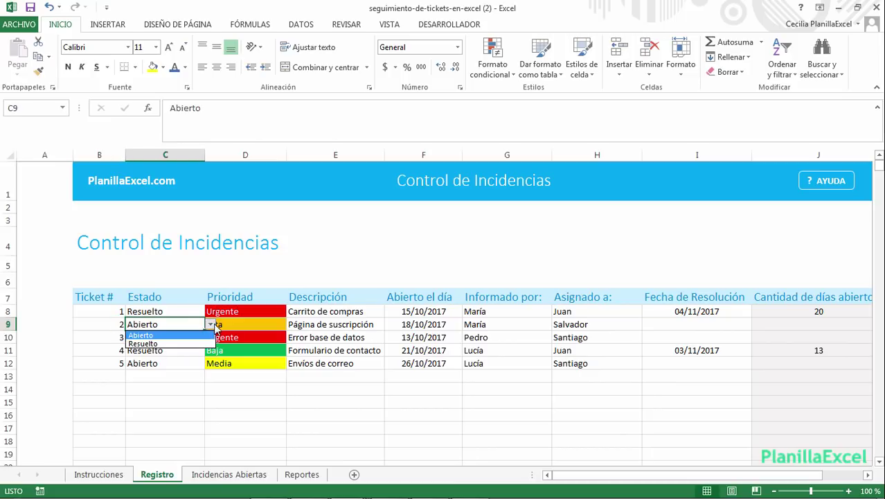
{"action": "left_click", "coordinate": [201, 343]}
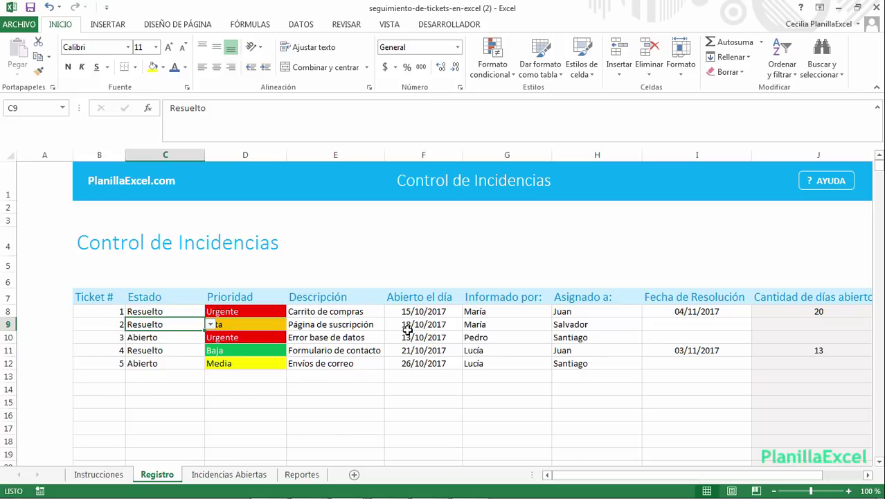
{"action": "left_click", "coordinate": [686, 324]}
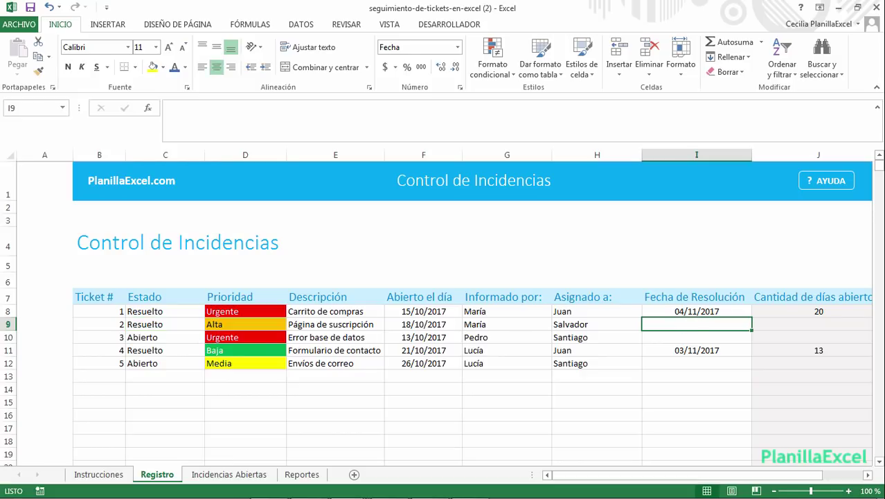
{"action": "type", "text": "5/11/2017"}
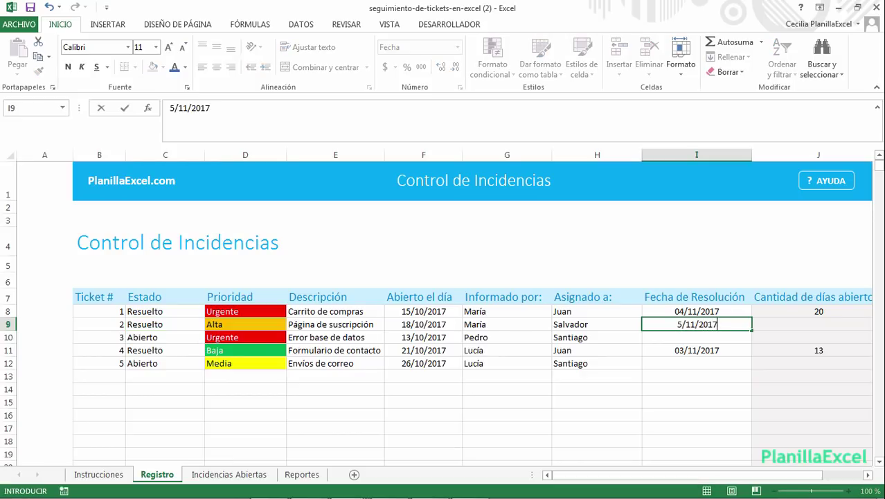
{"action": "key", "text": "Return"}
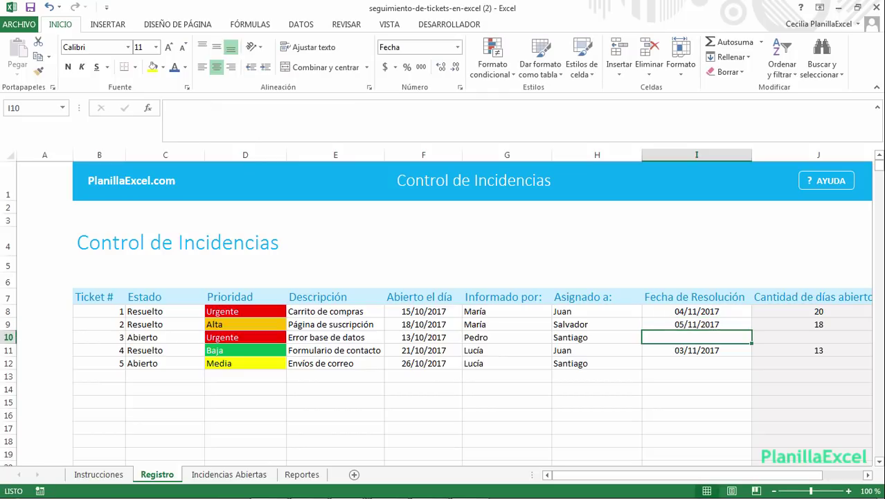